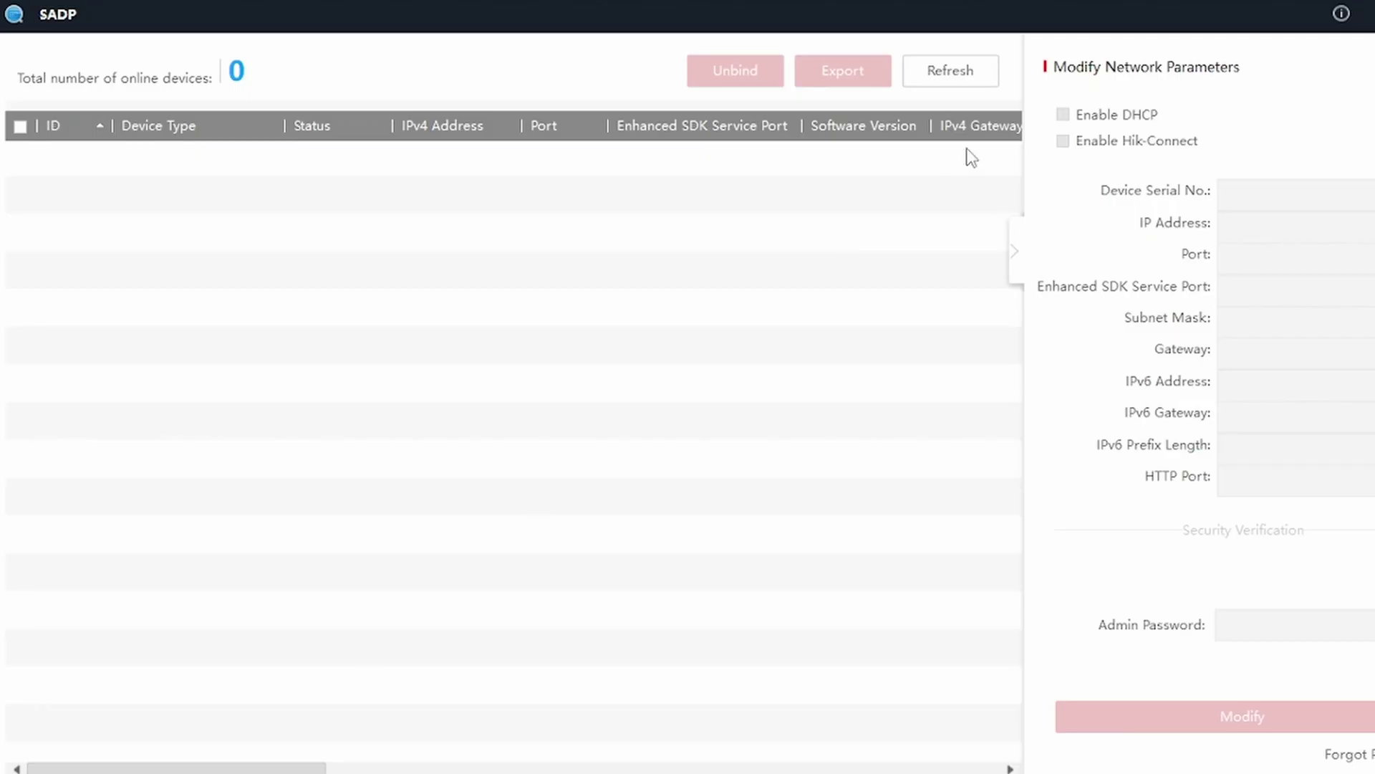
Refresh SADP and inspect each of the four DS-2CD2347G1-L cameras at 10.1.1.128–10.1.1.131.
click(953, 72)
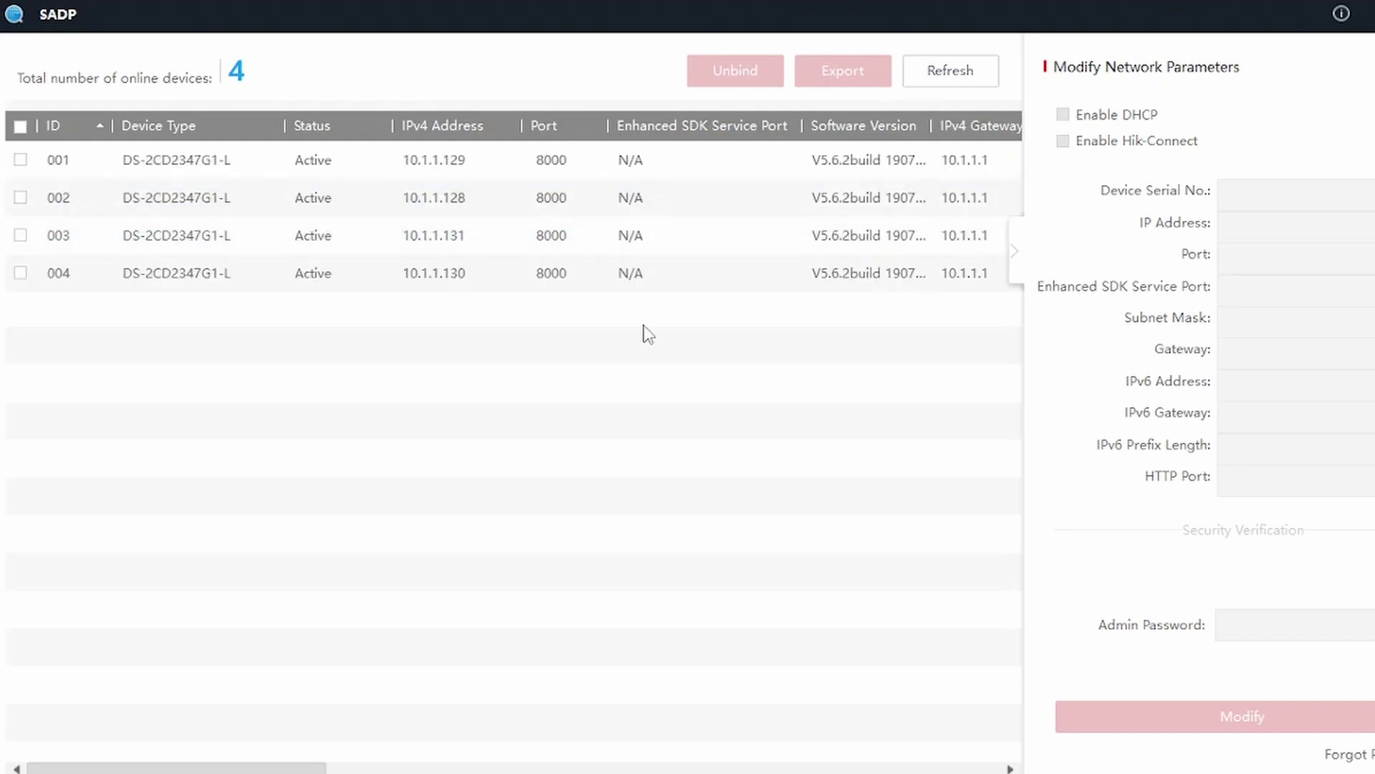
click(541, 239)
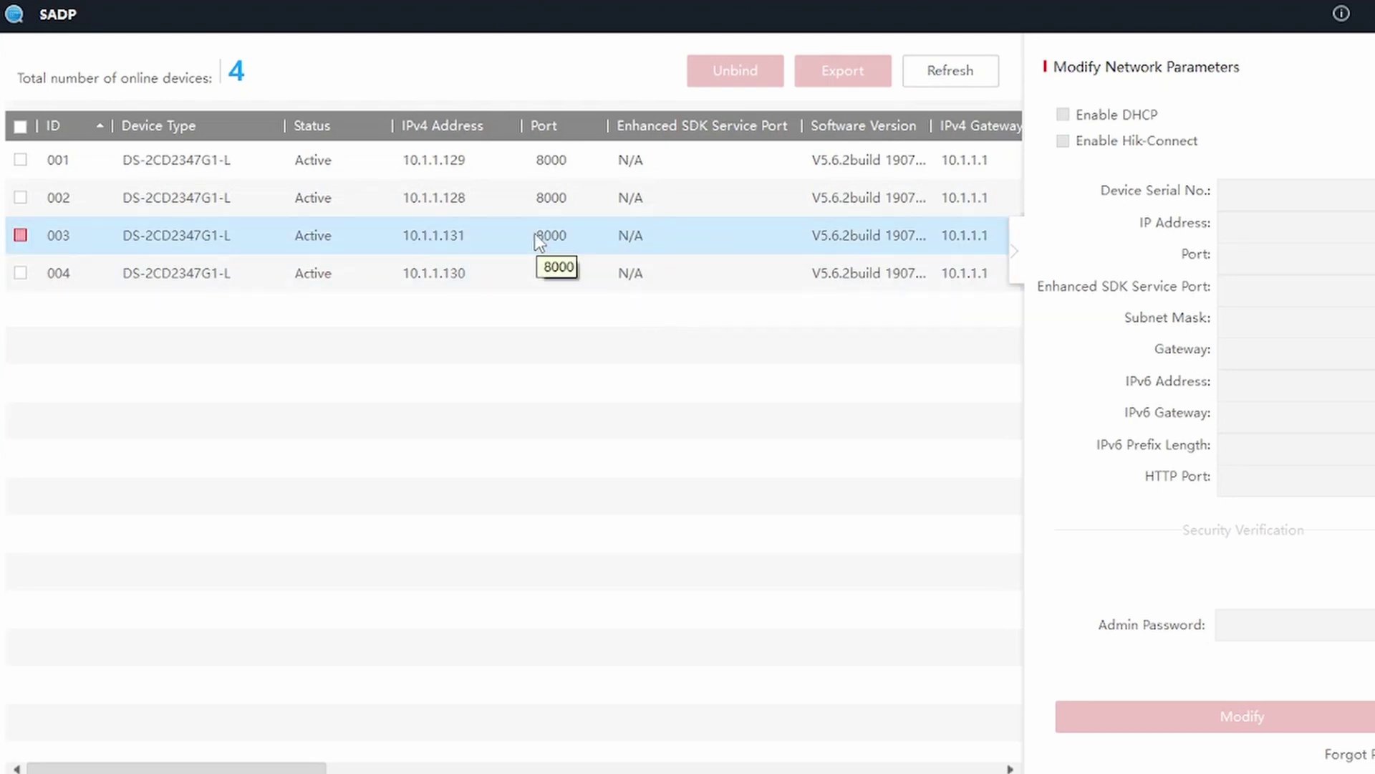
click(452, 160)
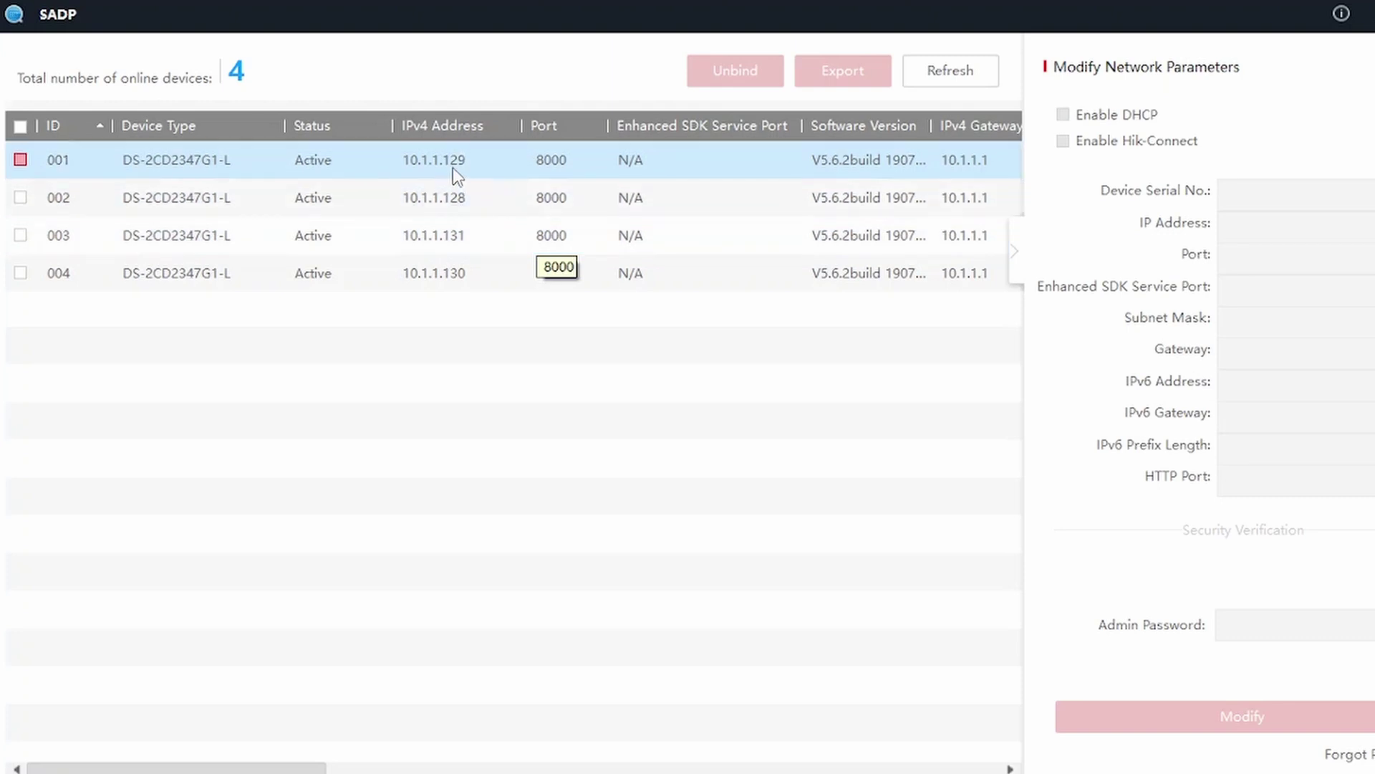
click(469, 185)
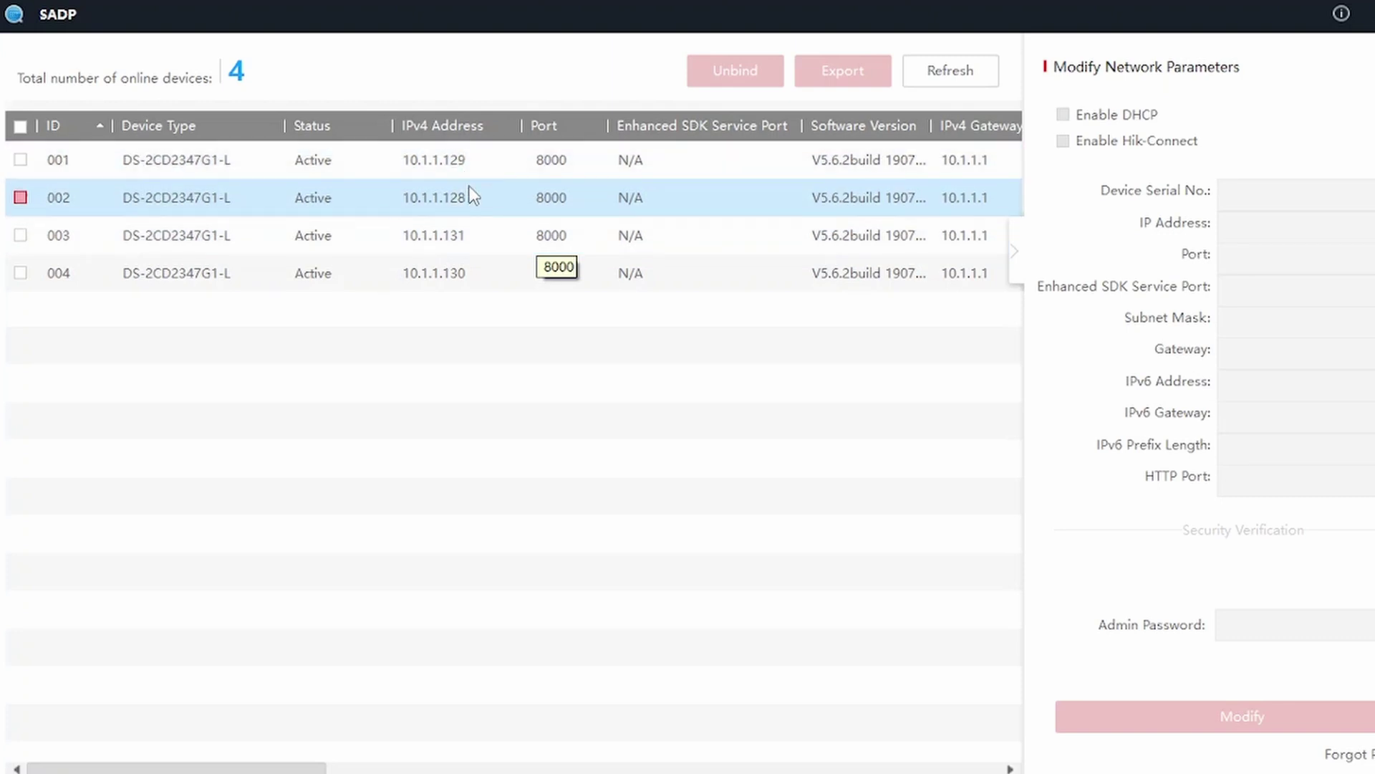
click(474, 225)
click(482, 277)
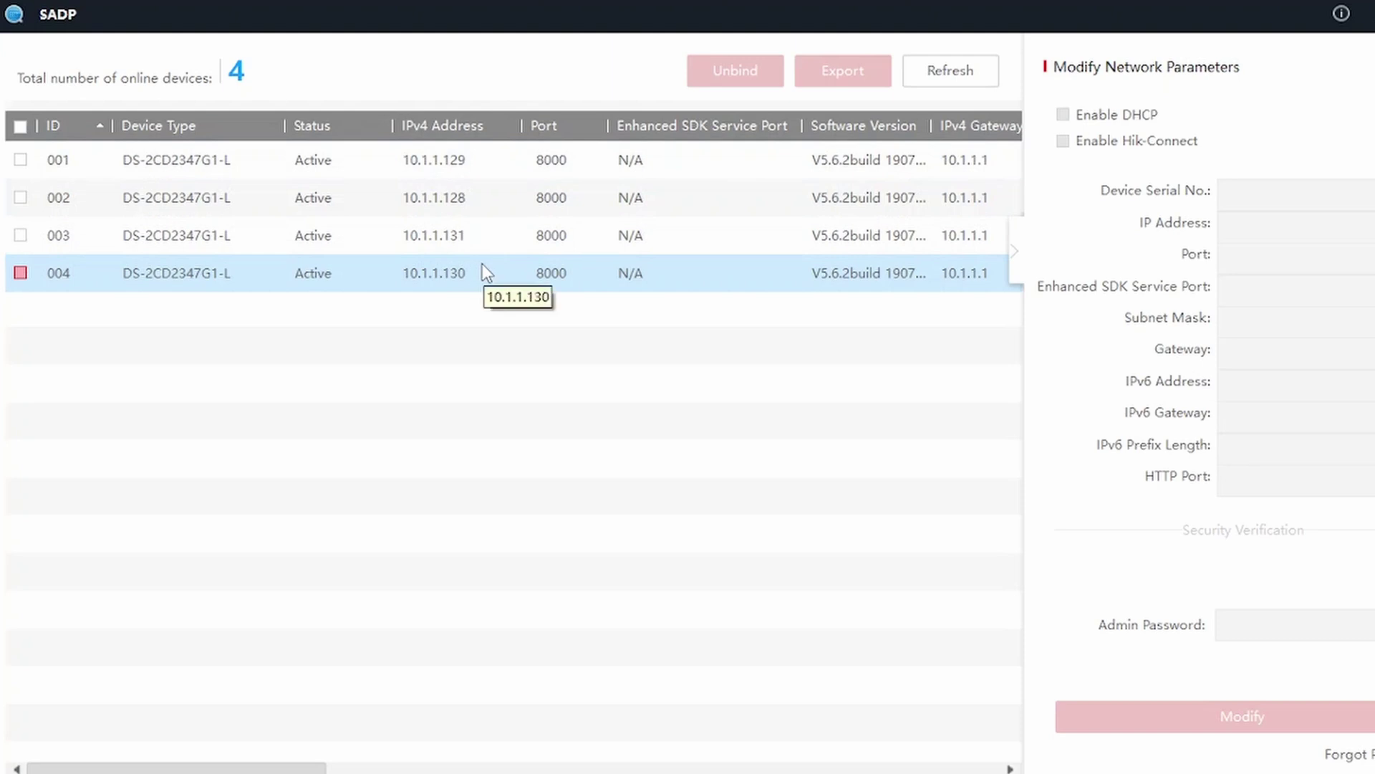
click(480, 164)
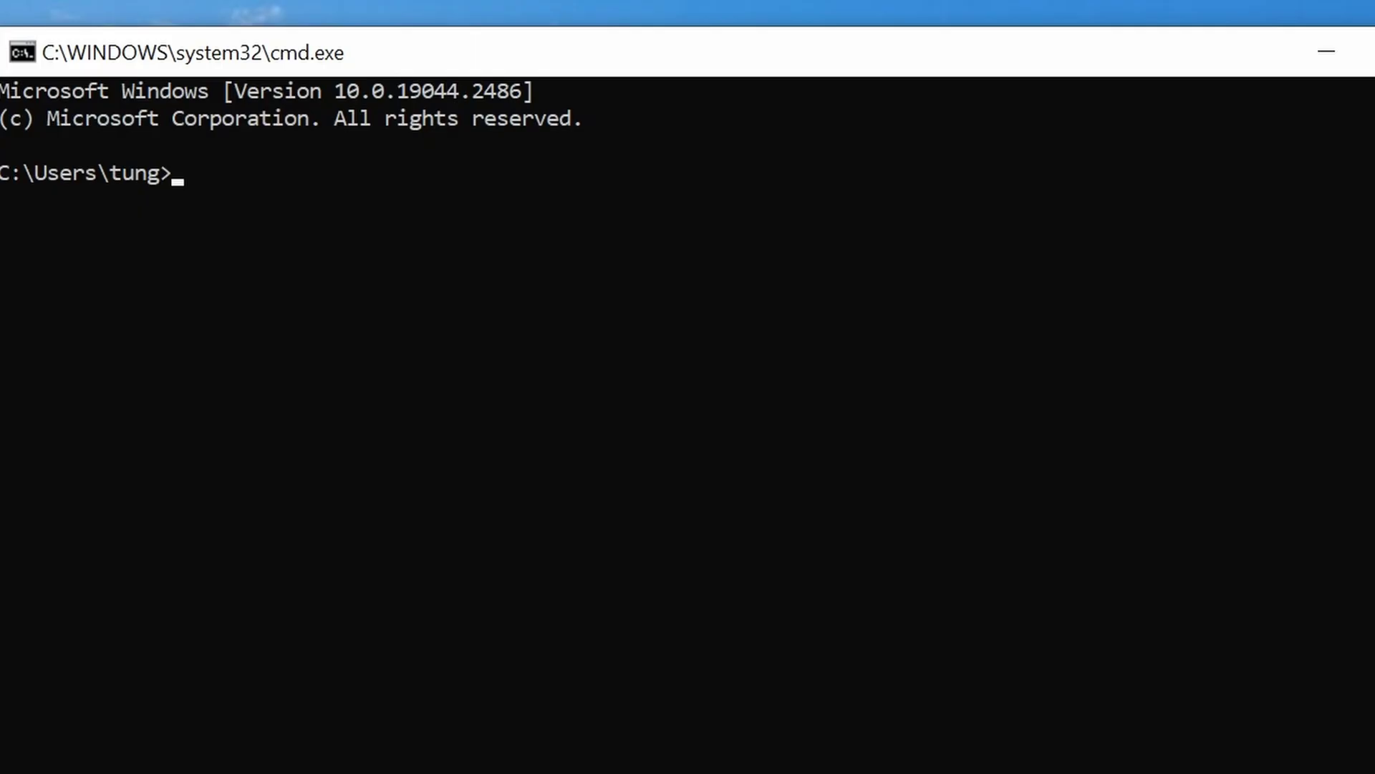
Run ipconfig to read back main's 192.168.1.227 address and 192.168.1.1 gateway.
text(ipconfig)
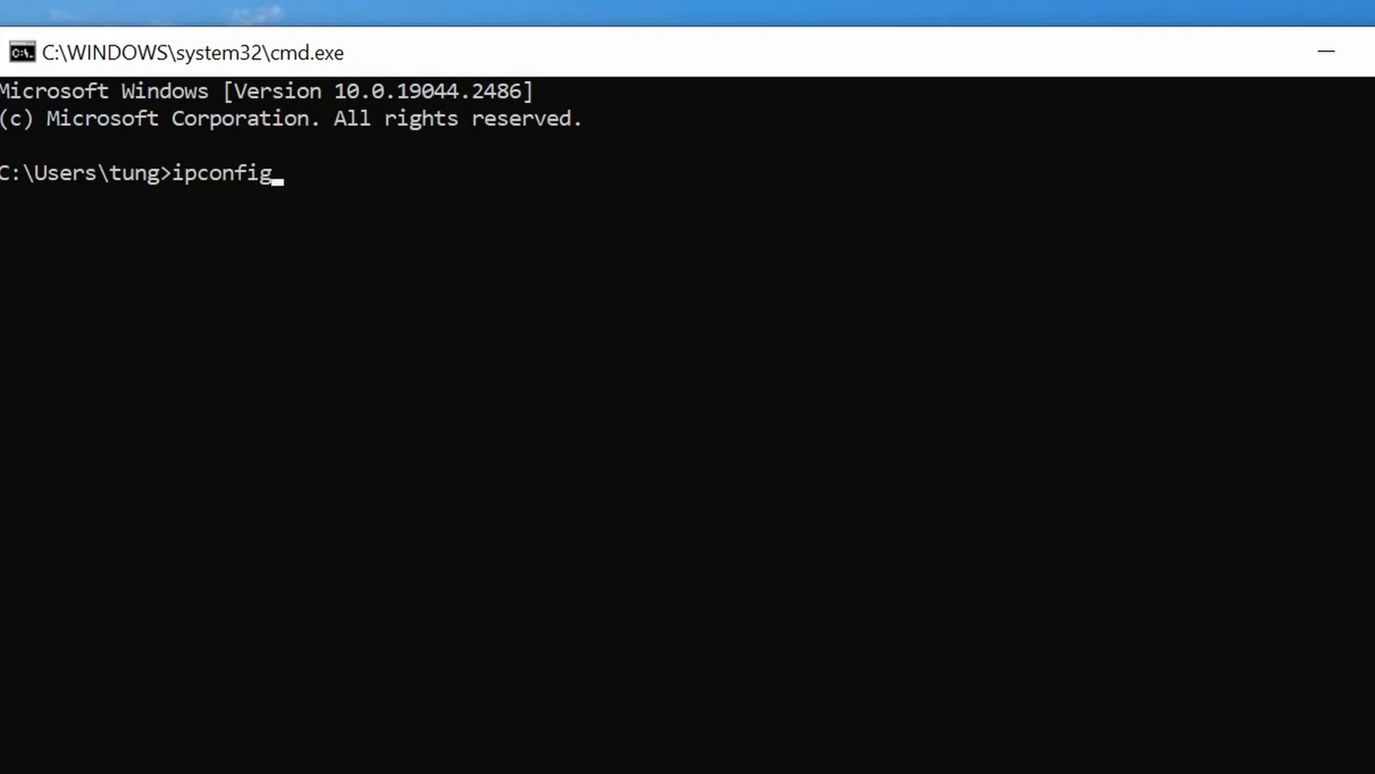
key(Return)
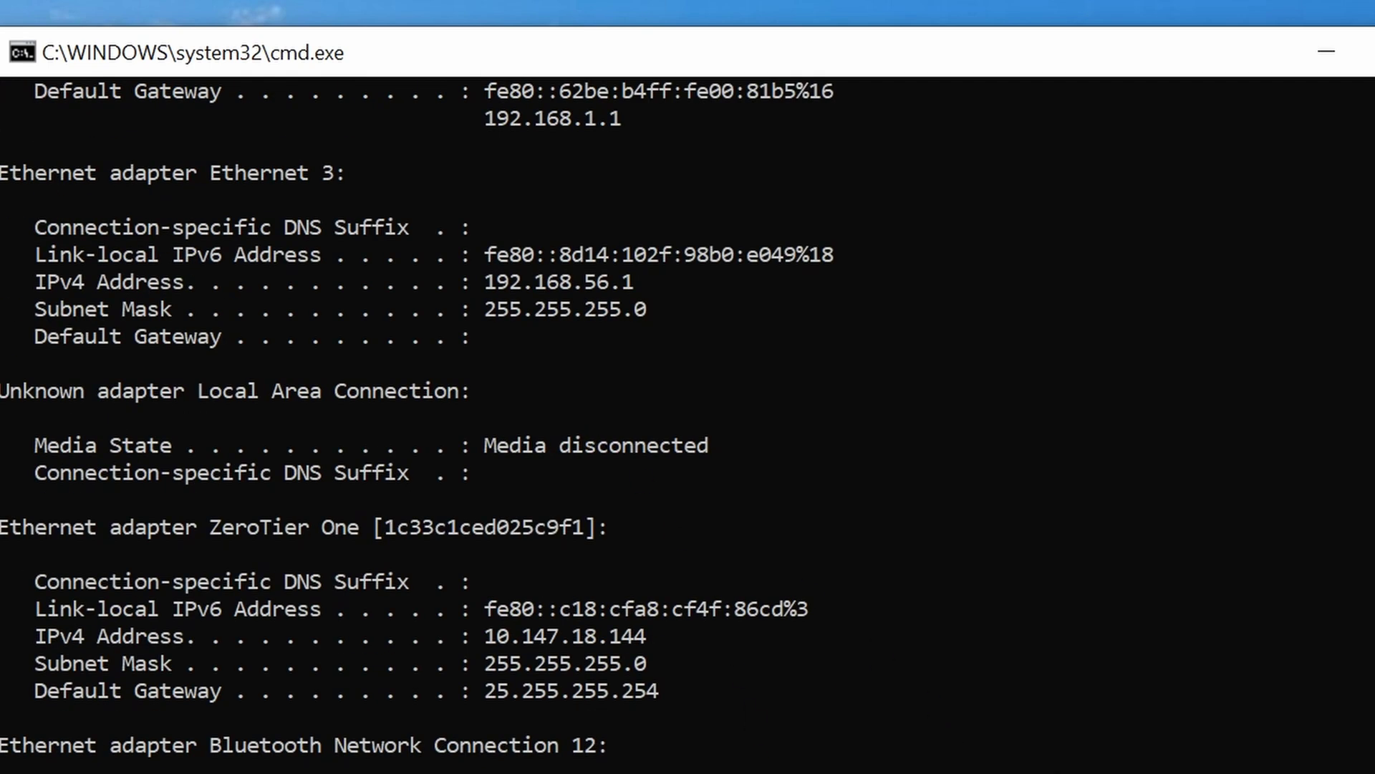
scroll(688, 423, up, 6)
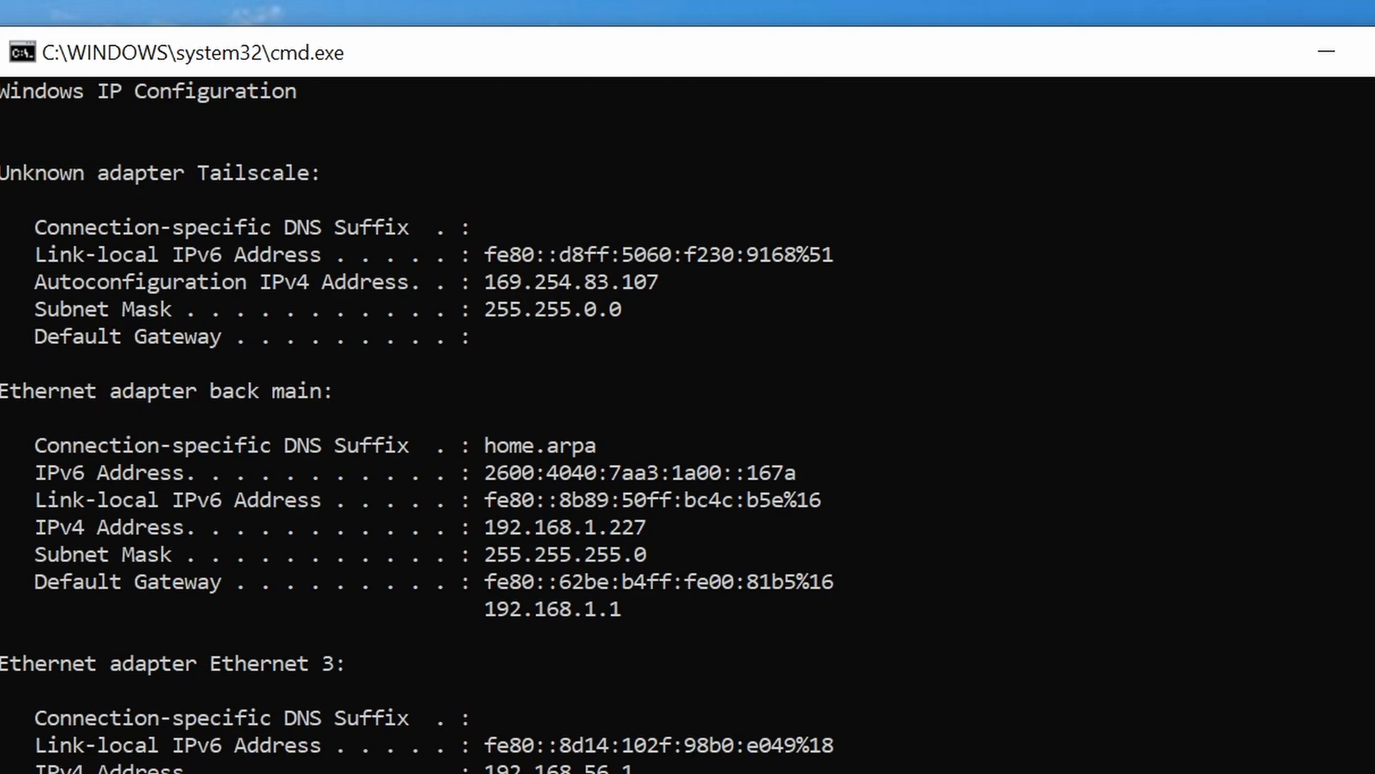
scroll(692, 378, up, 2)
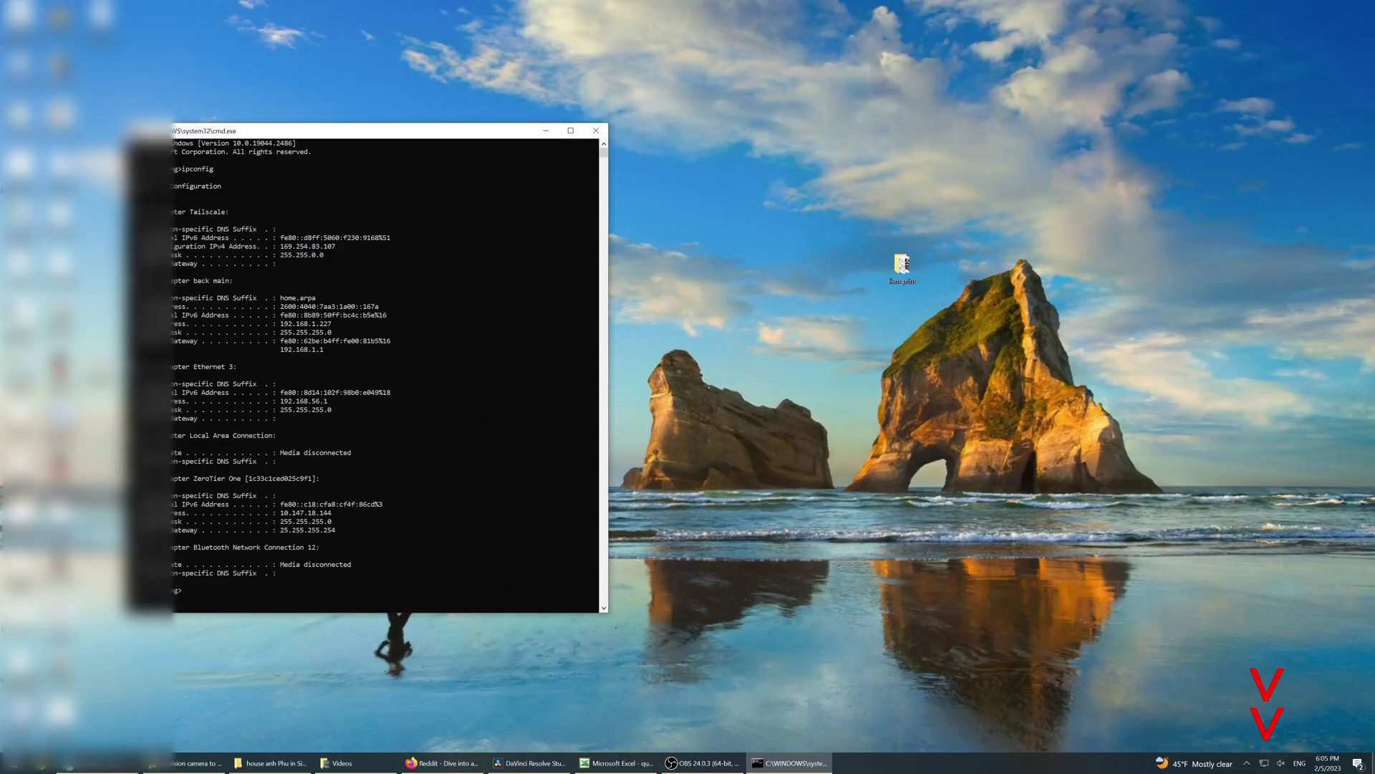
Reach Network Connections via the tray network settings and select the back main adapter.
mouse_move(1266, 764)
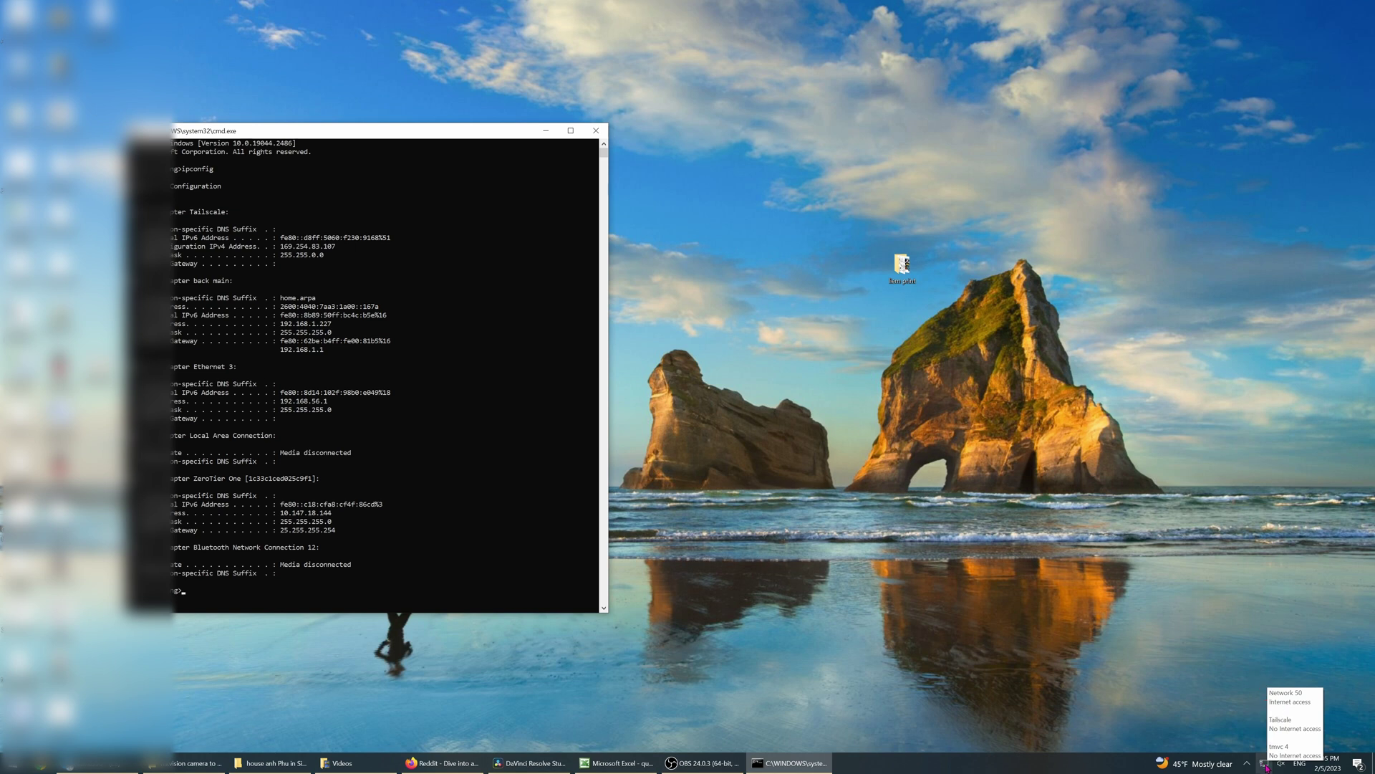
right_click(1266, 767)
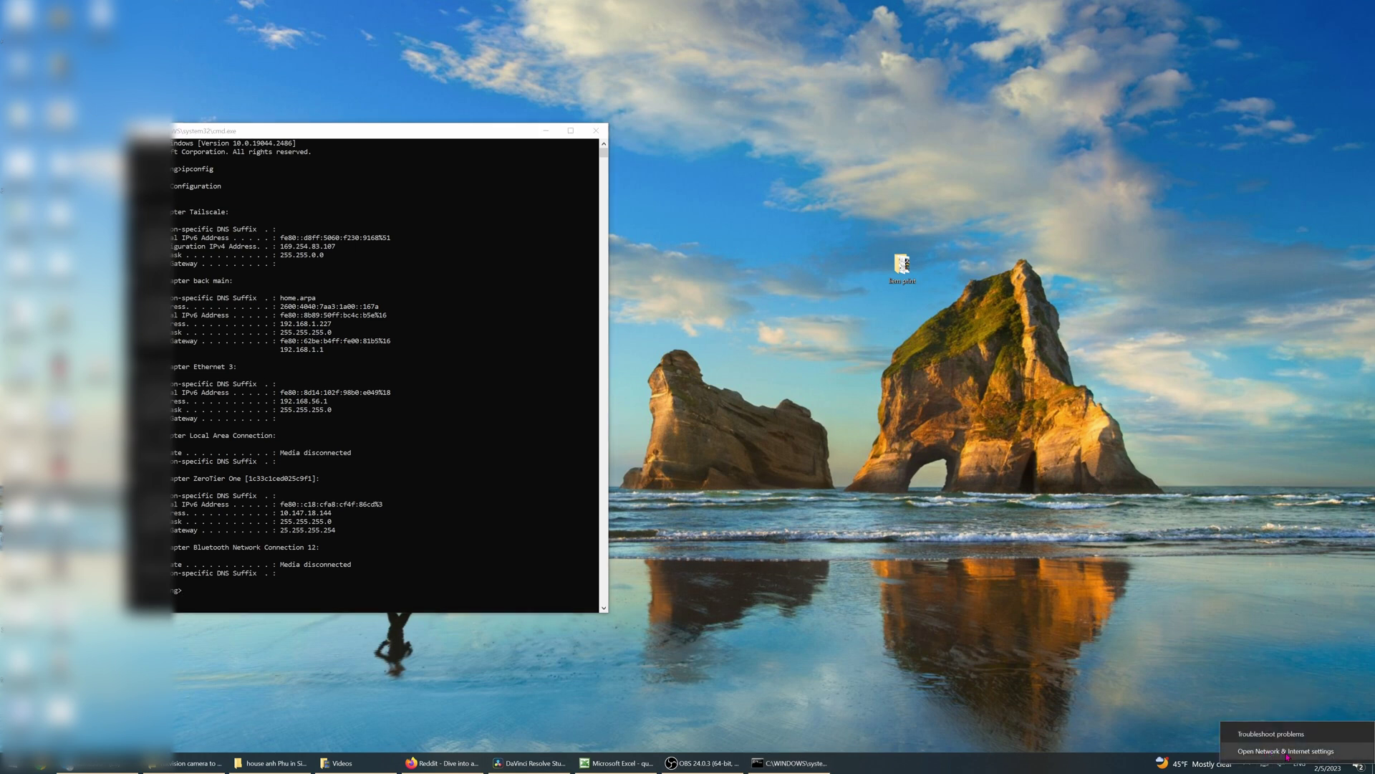
click(1287, 751)
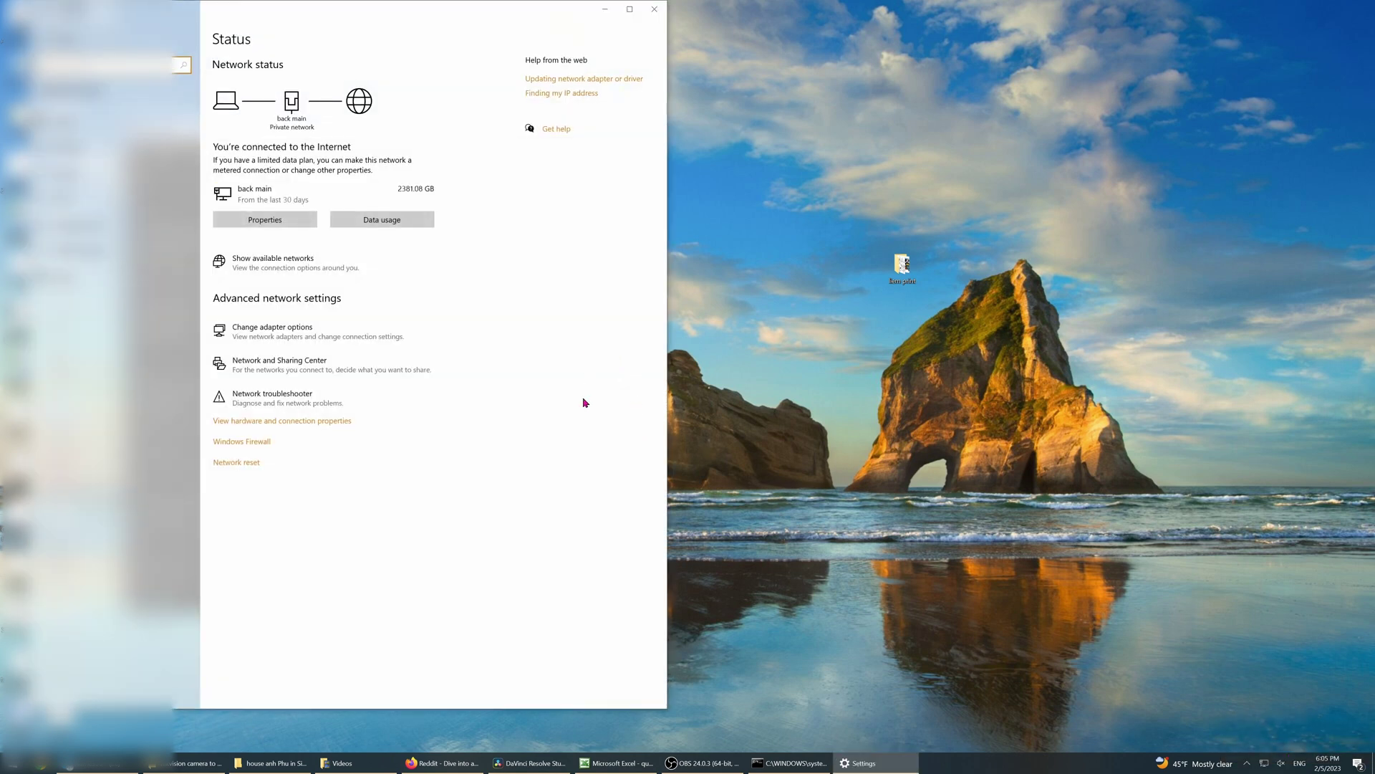
click(288, 342)
click(337, 83)
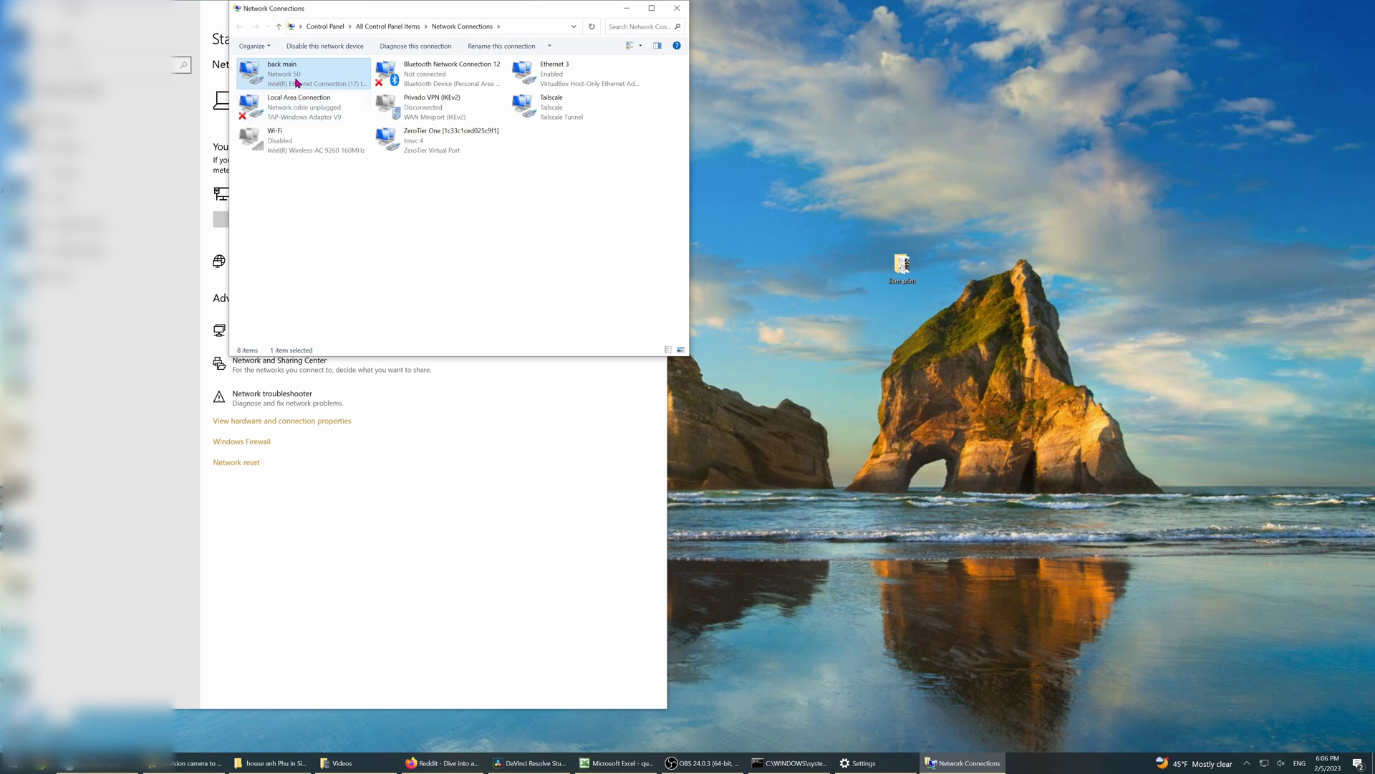
Give back main a manual IPv4 address of 10.1.1.127 with gateway 10.1.1.1.
right_click(251, 71)
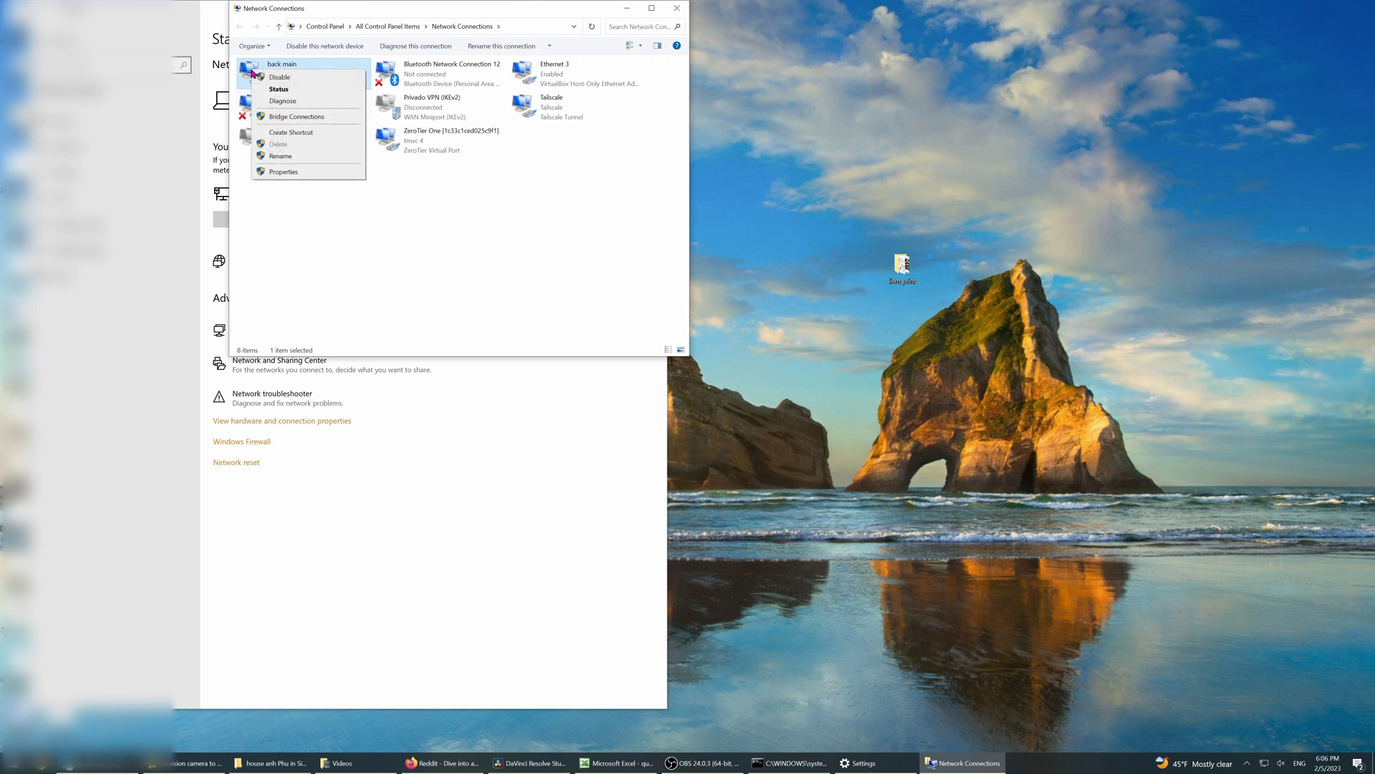
click(303, 173)
click(334, 188)
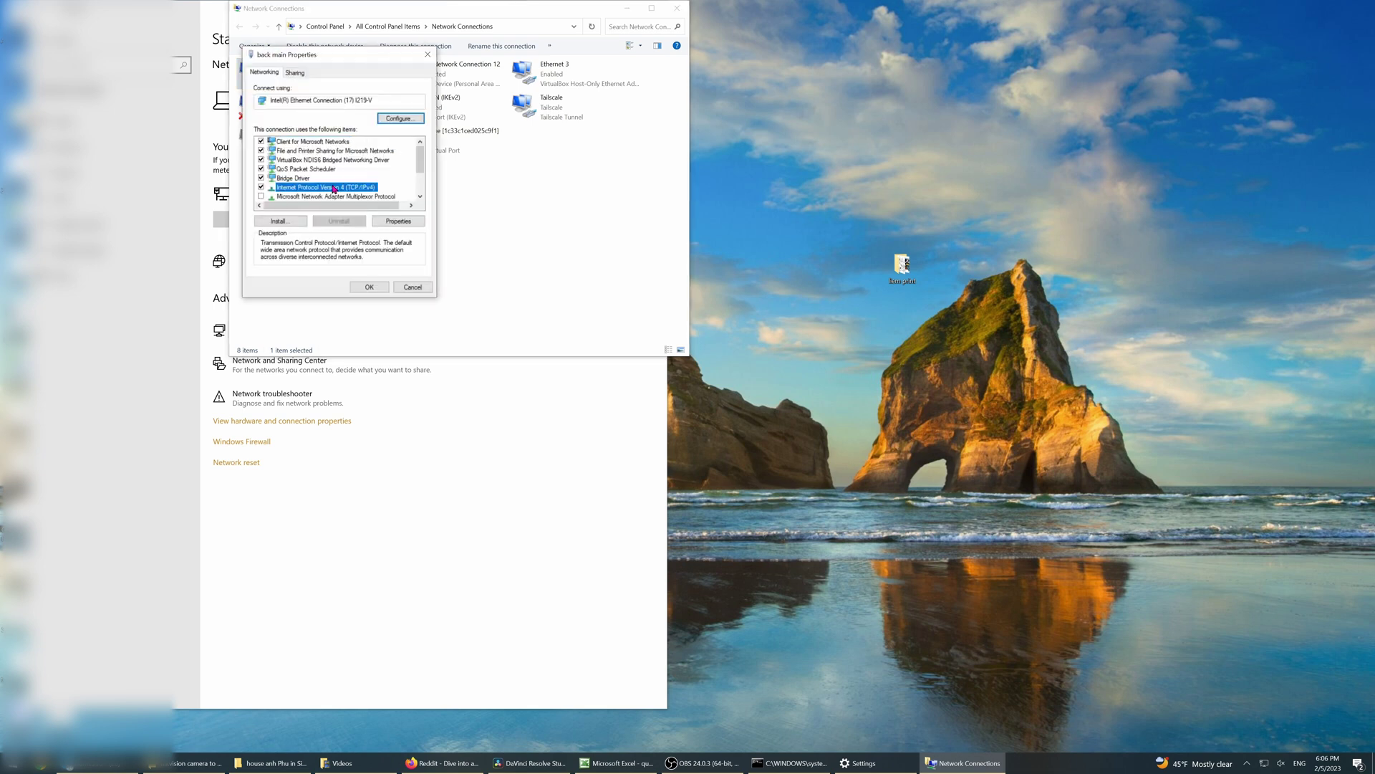
double_click(334, 187)
click(326, 174)
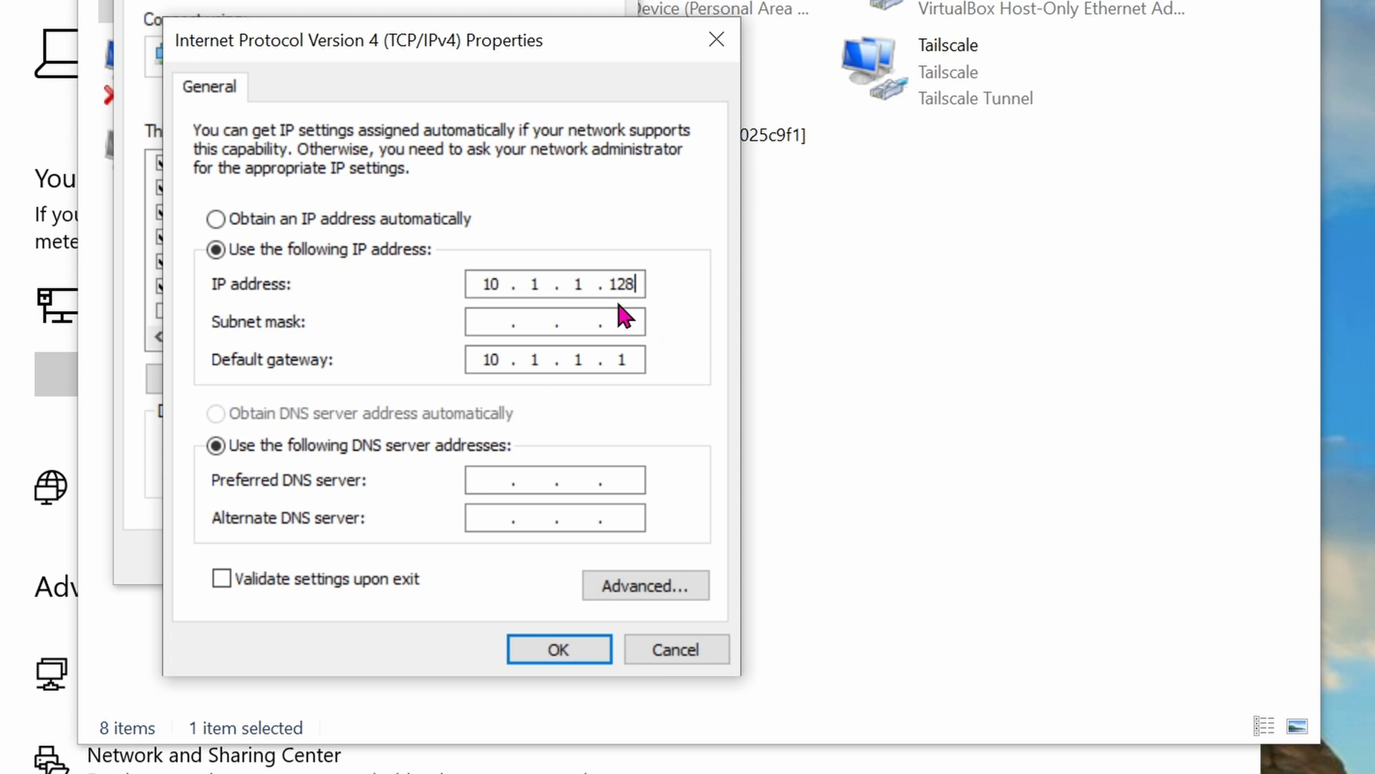
key(BackSpace)
text(7)
click(566, 649)
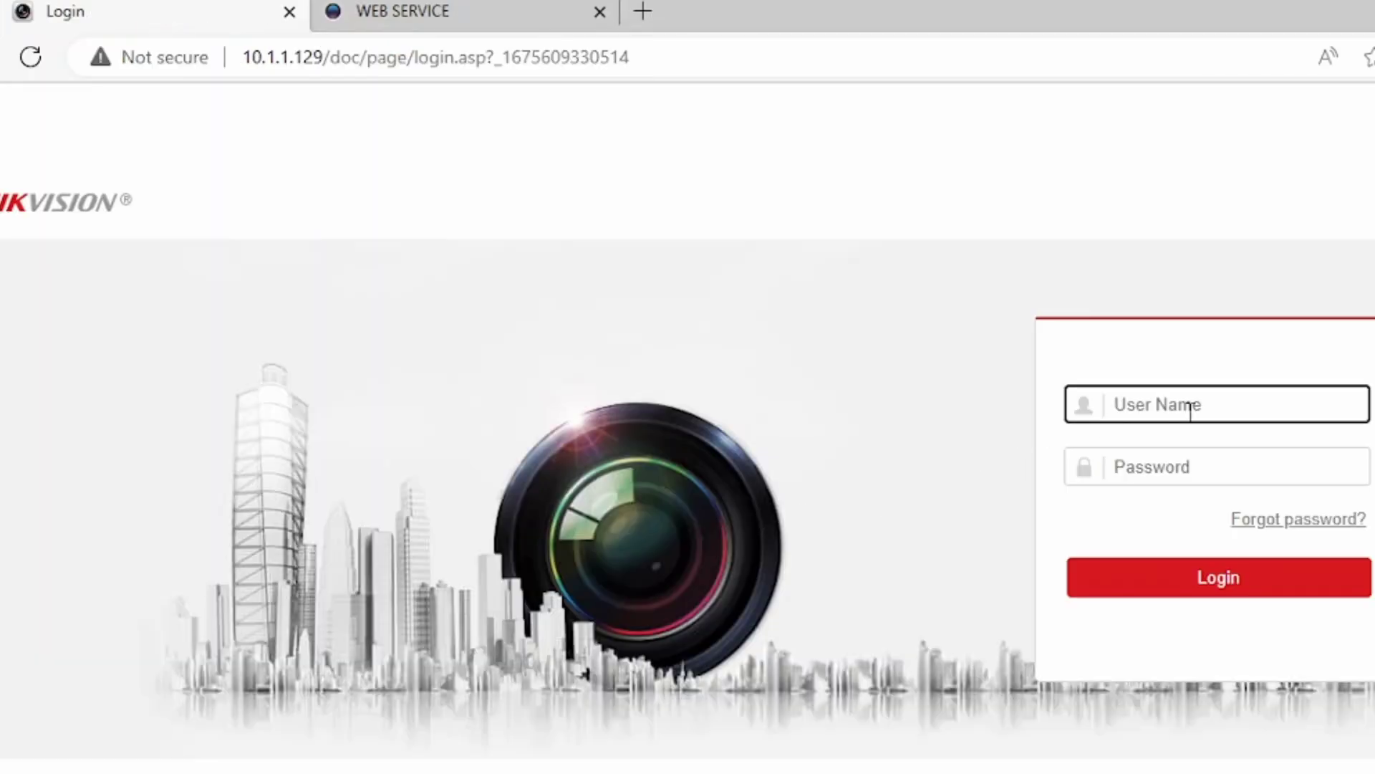
Log in to the camera's web interface as admin with the account password.
text(admin)
key(Tab)
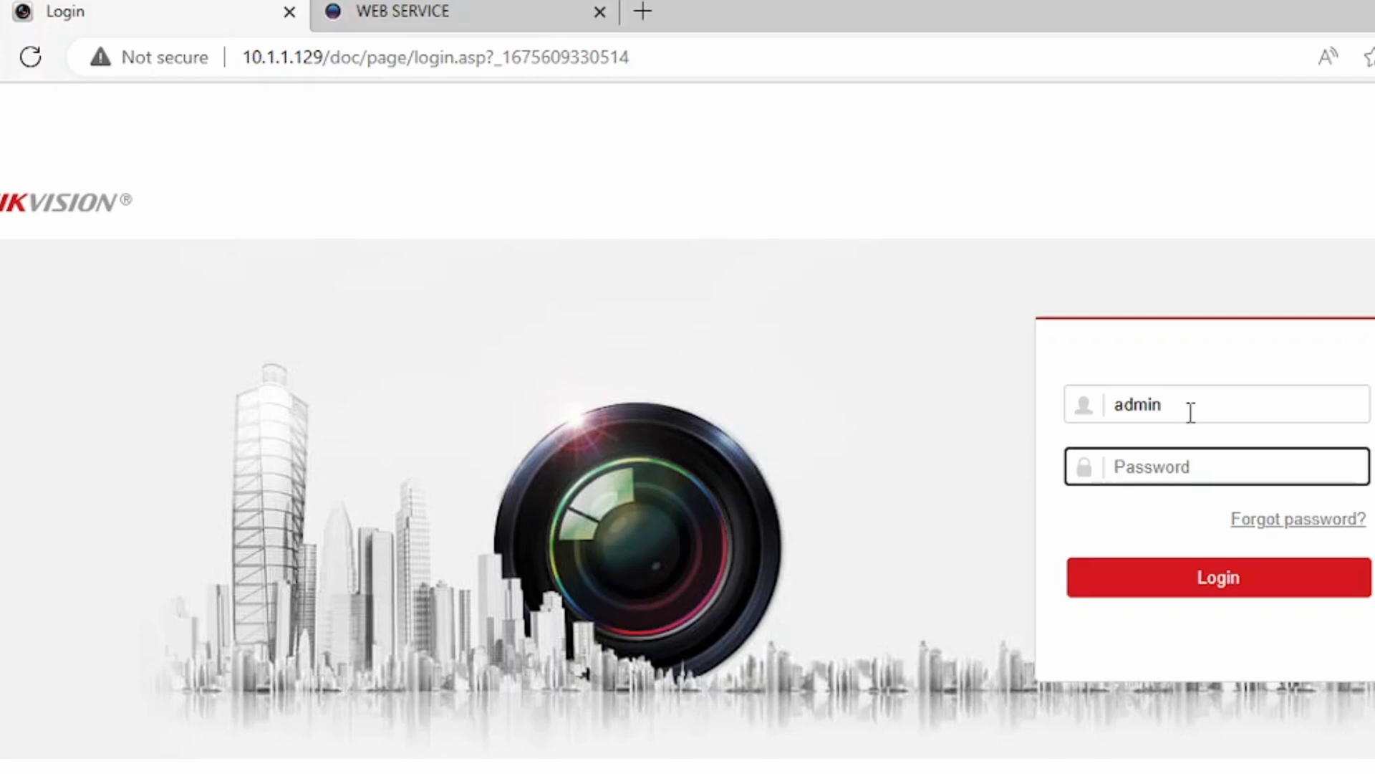
text(••••••••)
key(Return)
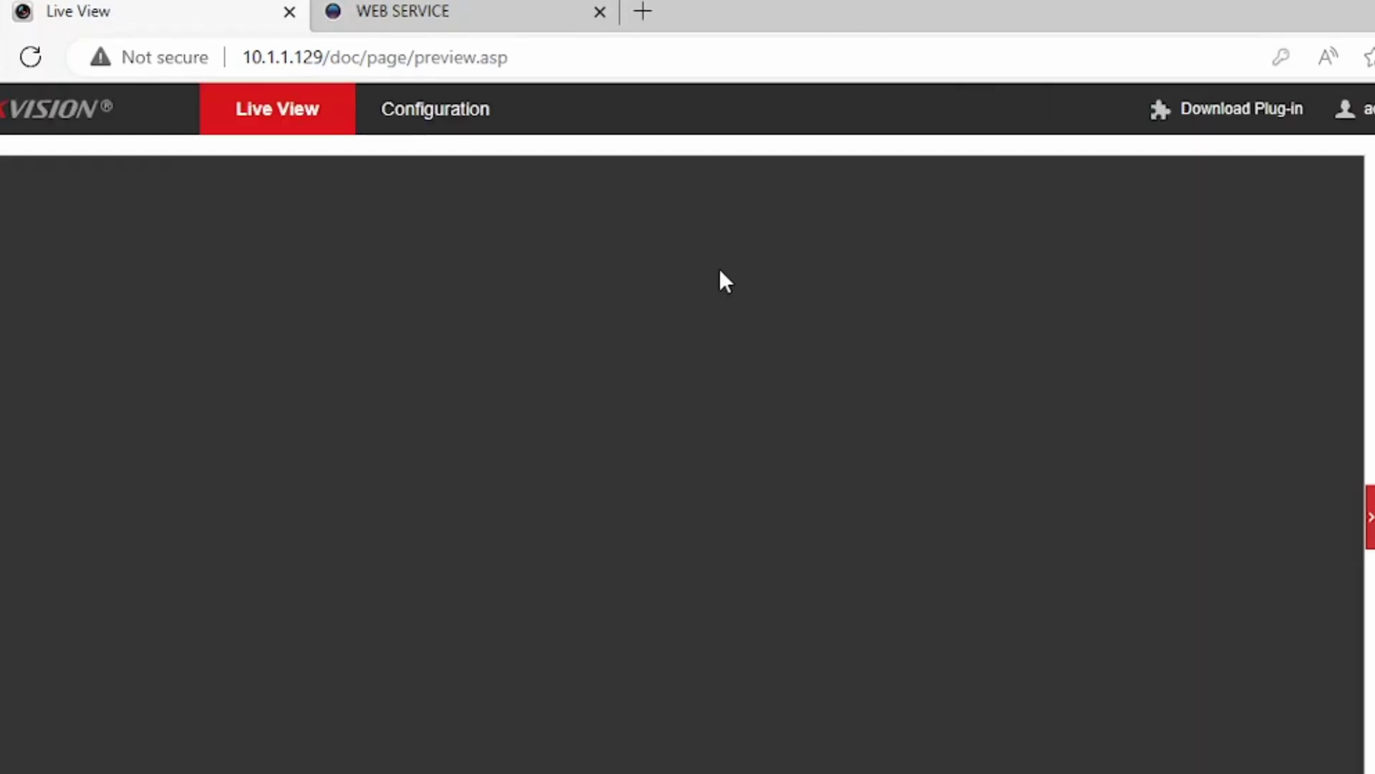
Set RTSP and WEB authentication to digest/basic, accept both warnings, and save.
click(463, 115)
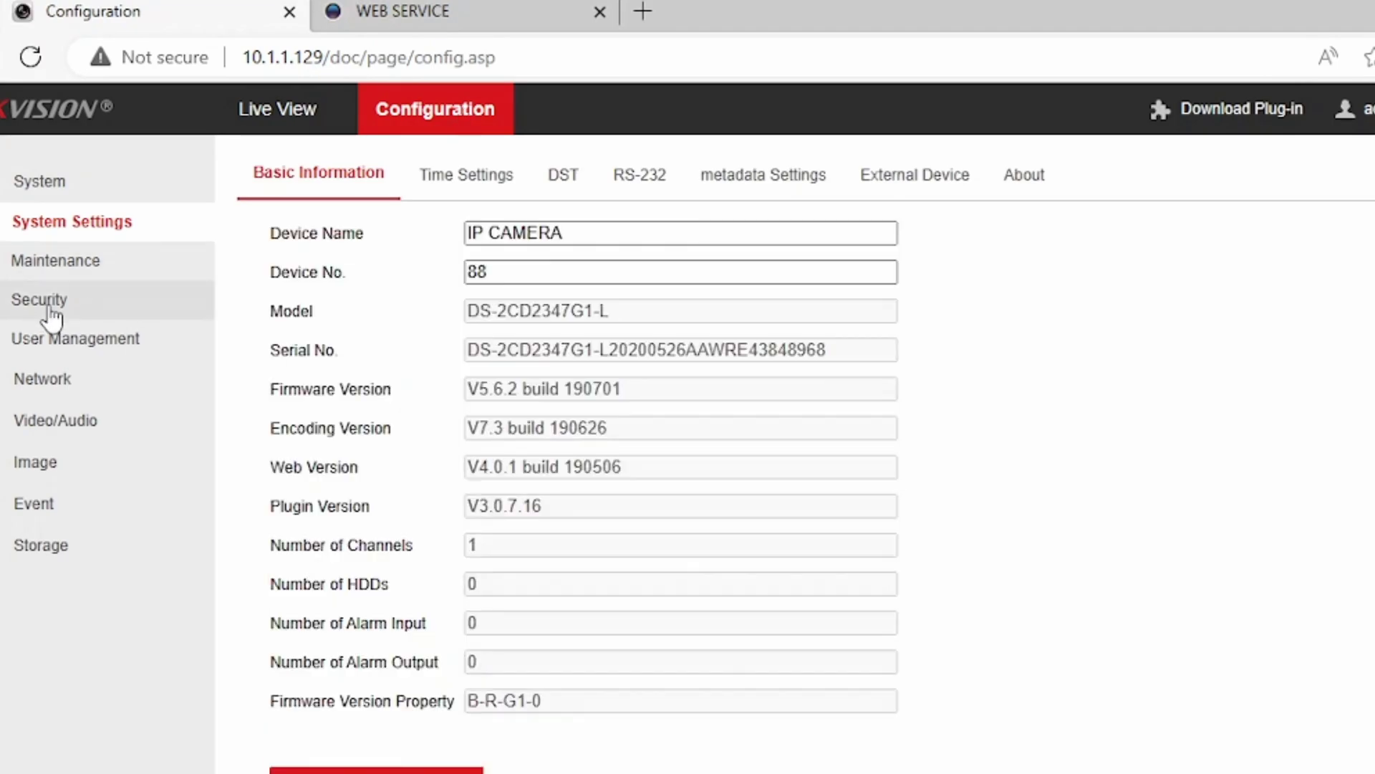
click(50, 314)
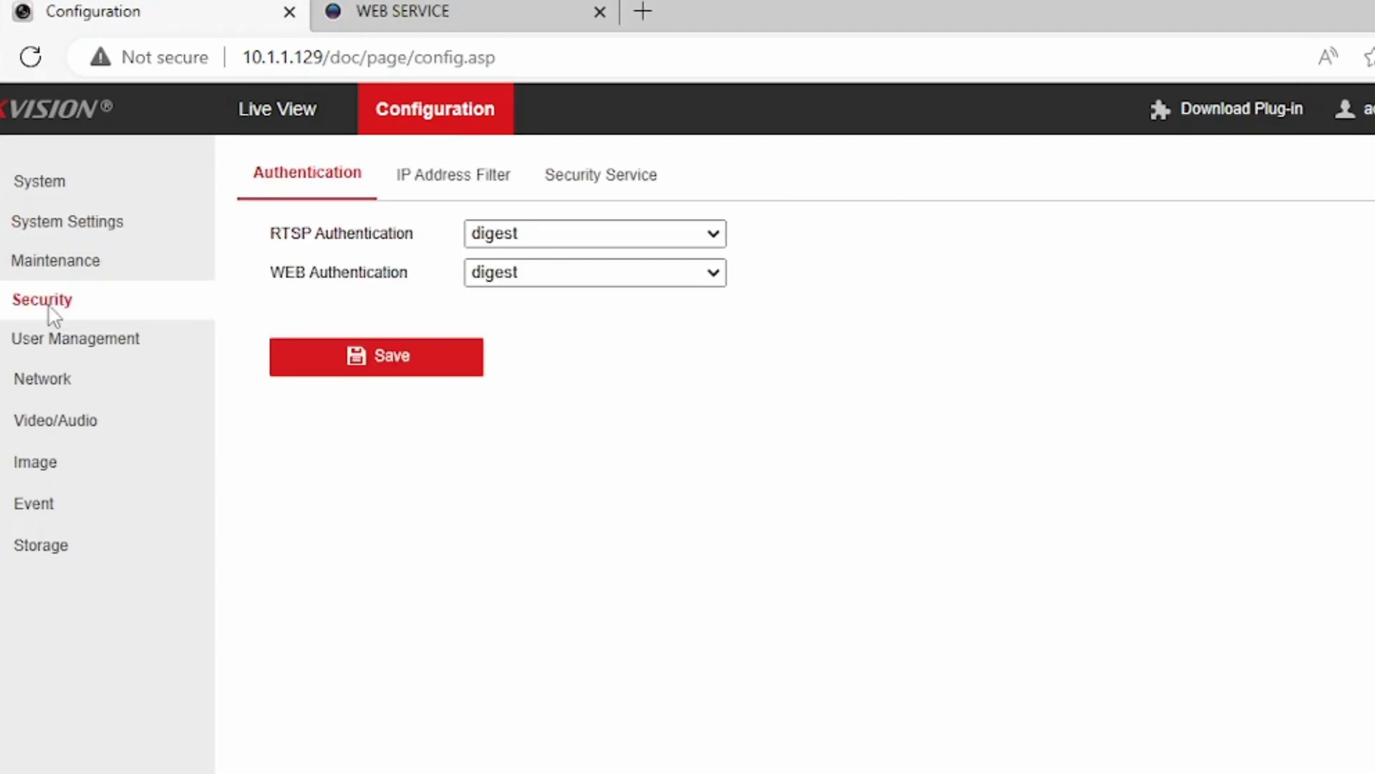
click(563, 237)
click(576, 283)
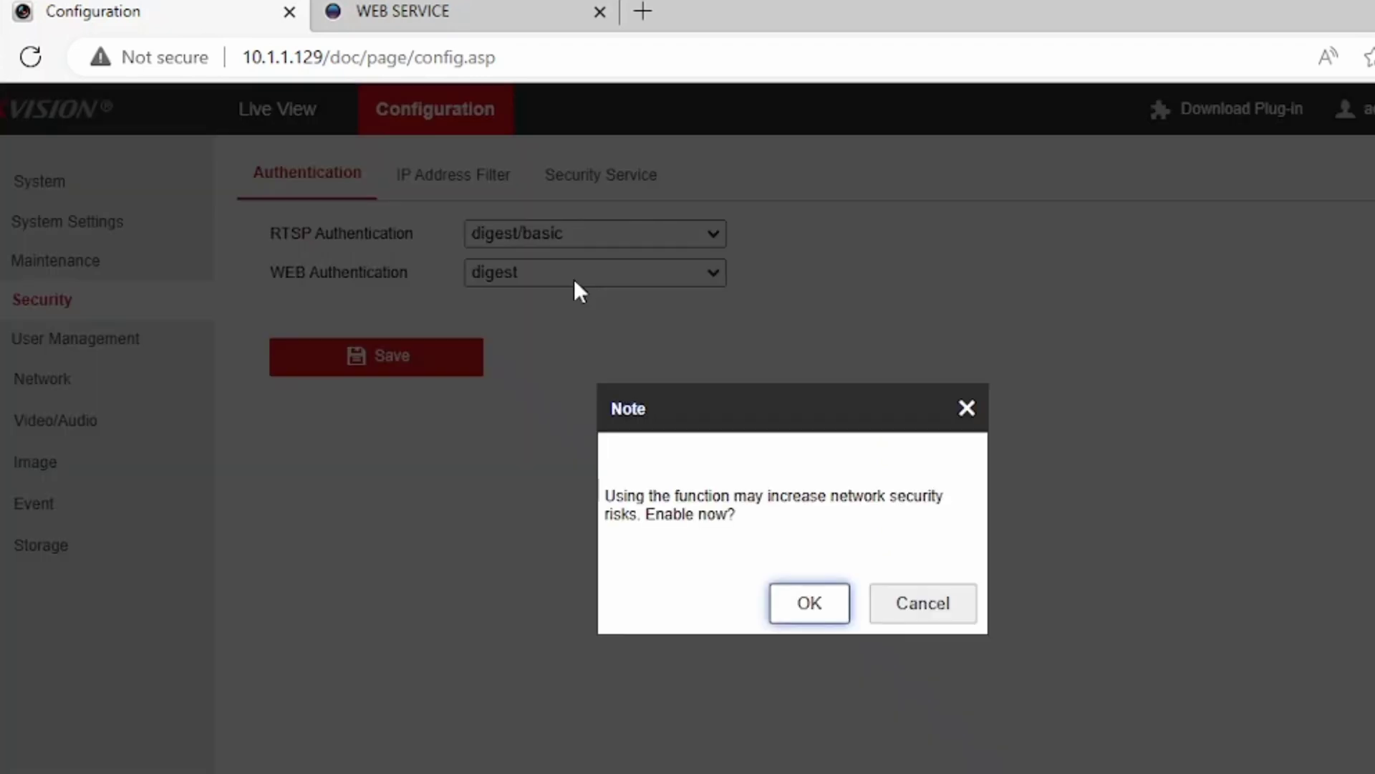
key(Return)
click(574, 278)
click(557, 321)
key(Return)
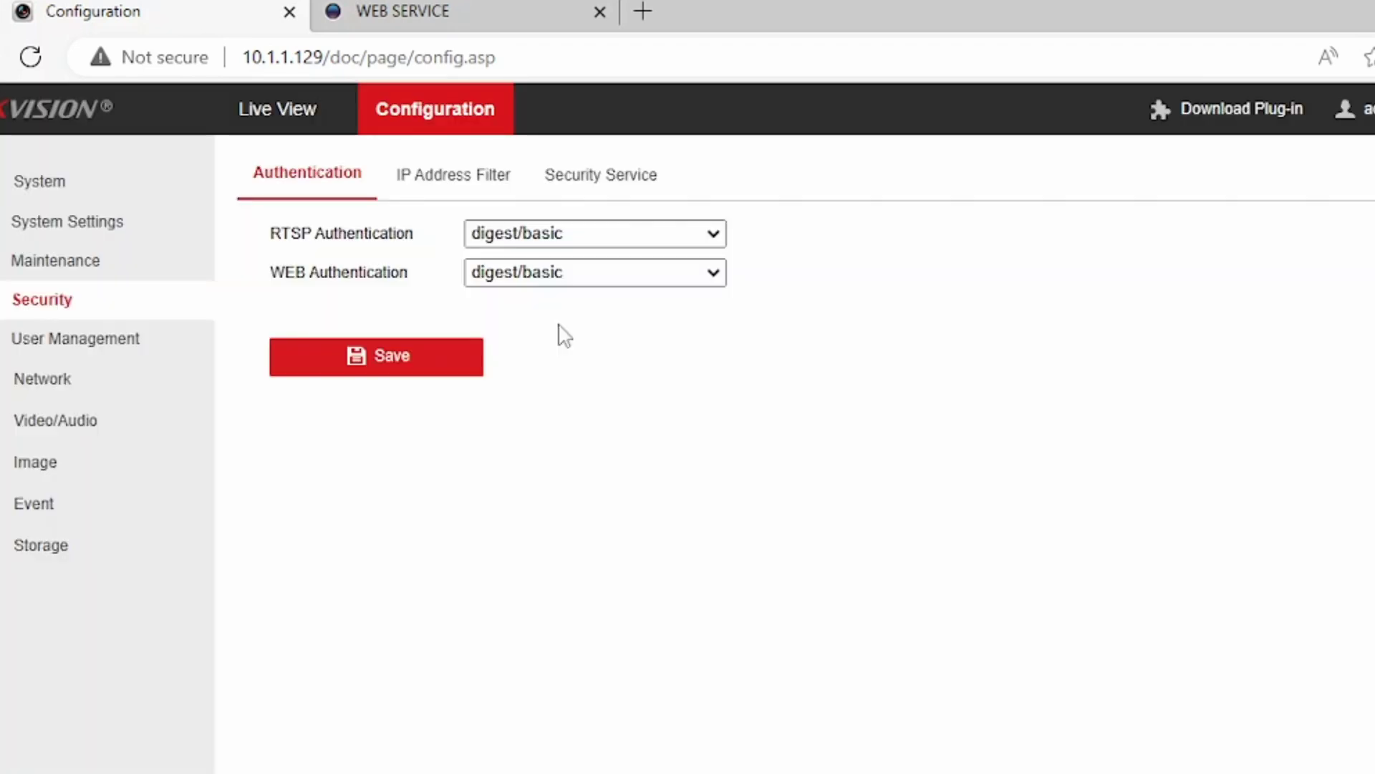
click(419, 360)
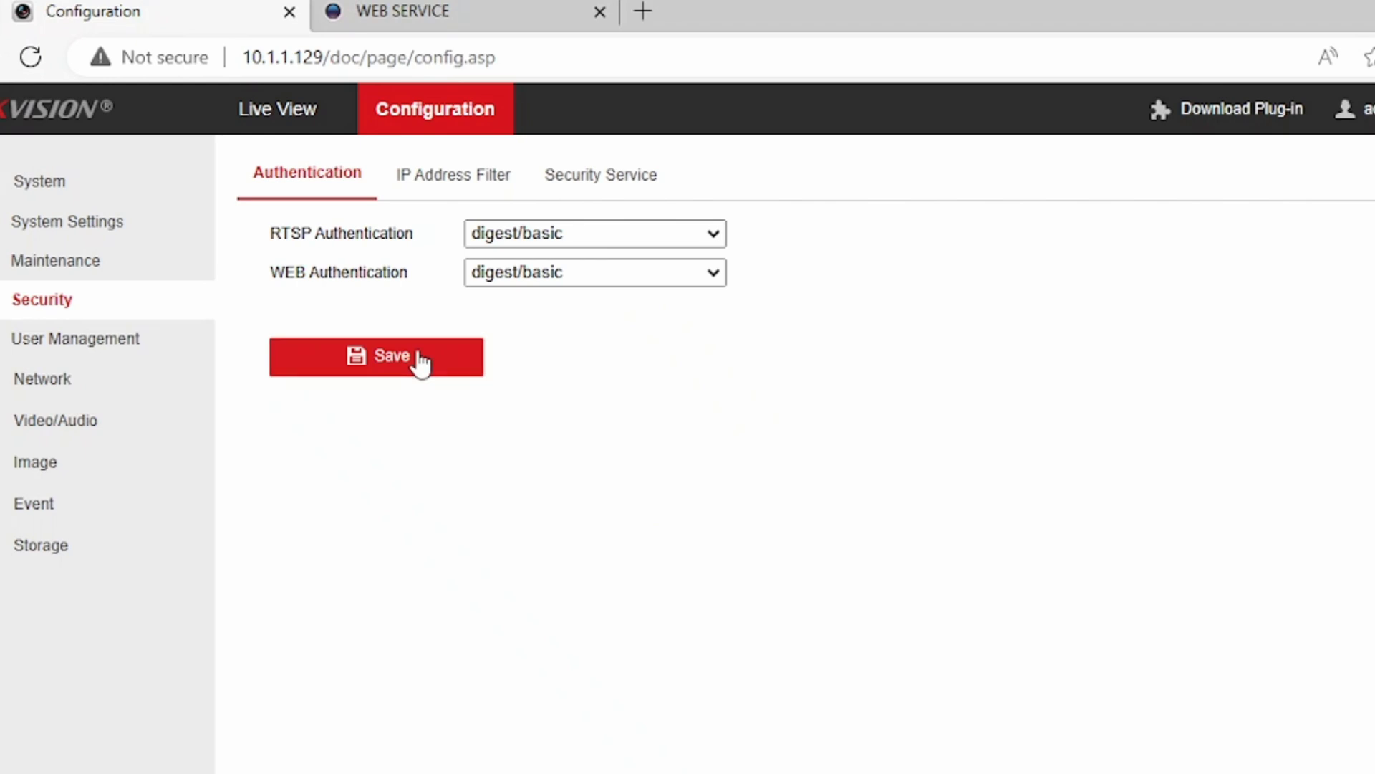
Enable Hikvision-CGI with digest/basic authentication and enable ONVIF under Integration Protocol.
click(74, 380)
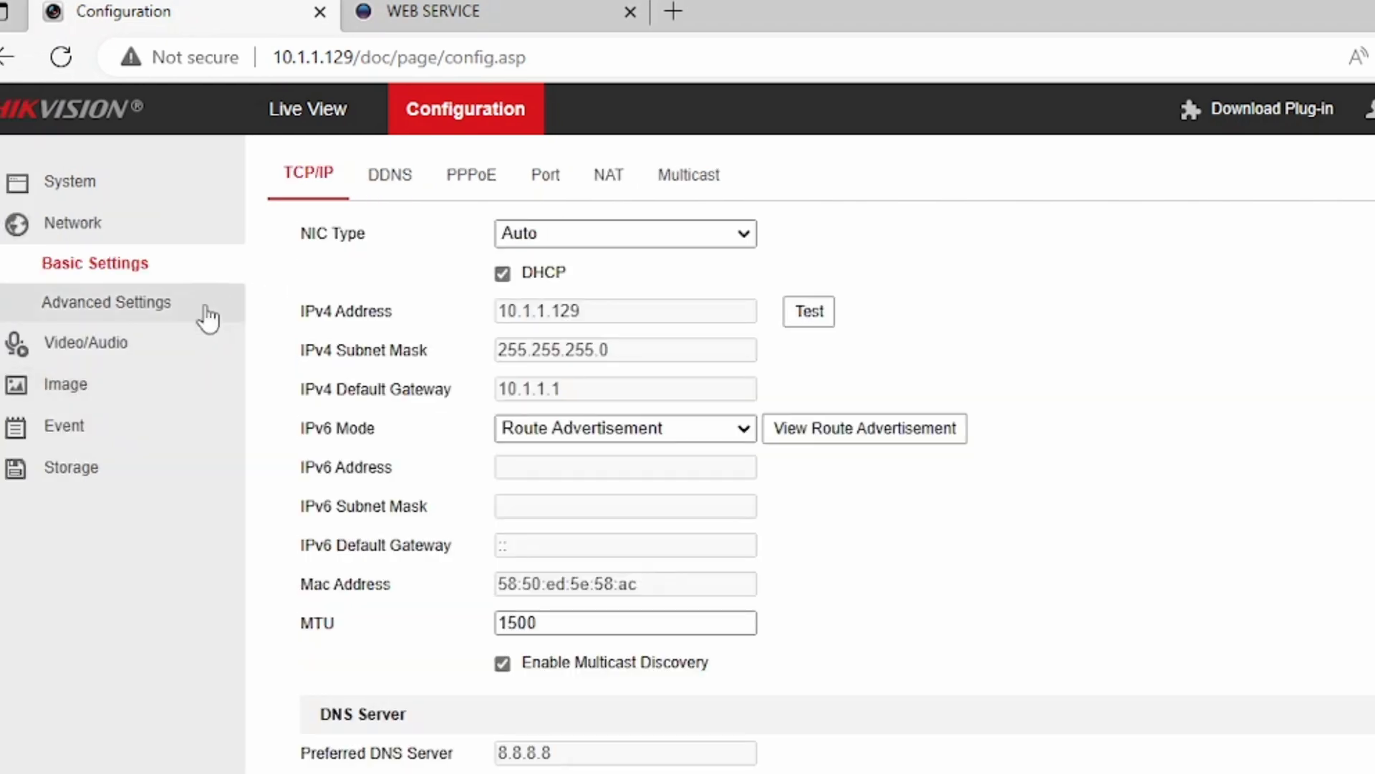
click(148, 306)
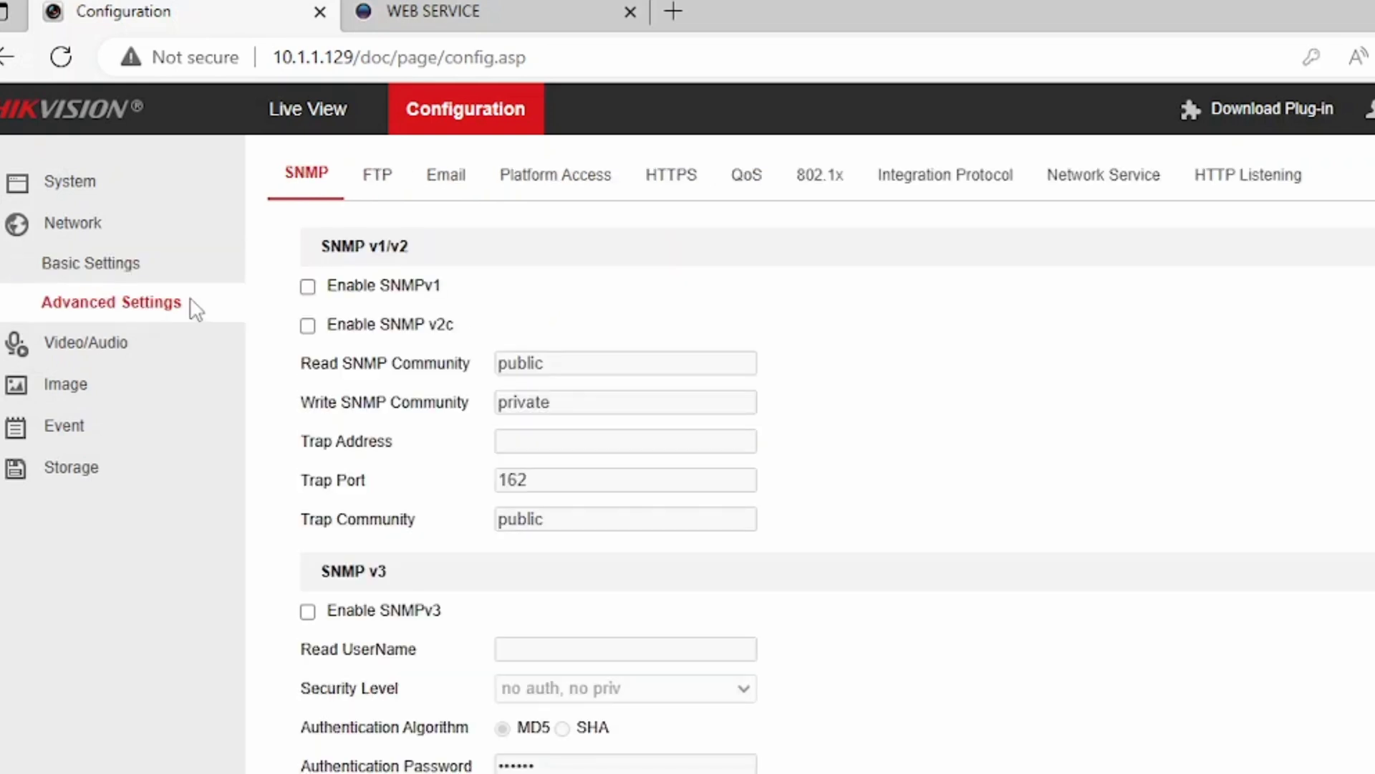
click(911, 185)
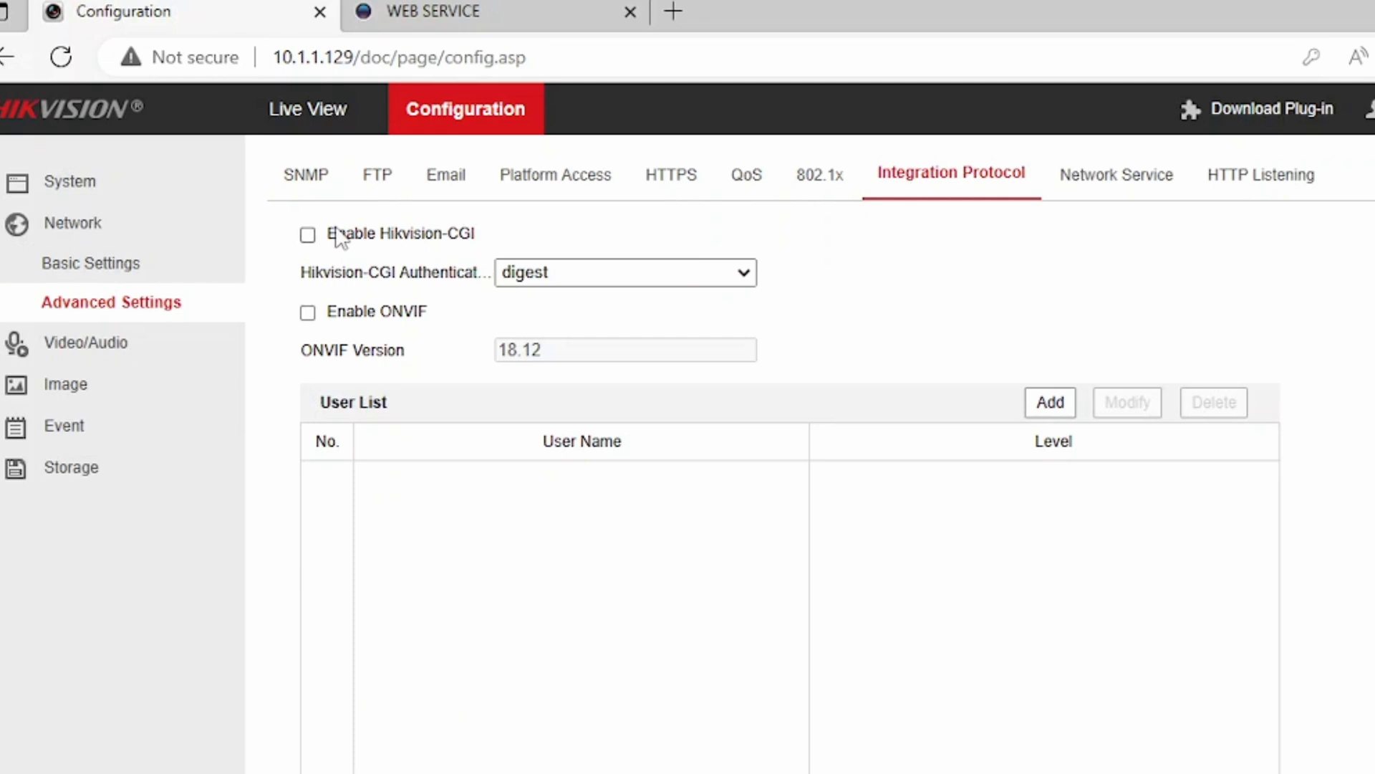
click(308, 235)
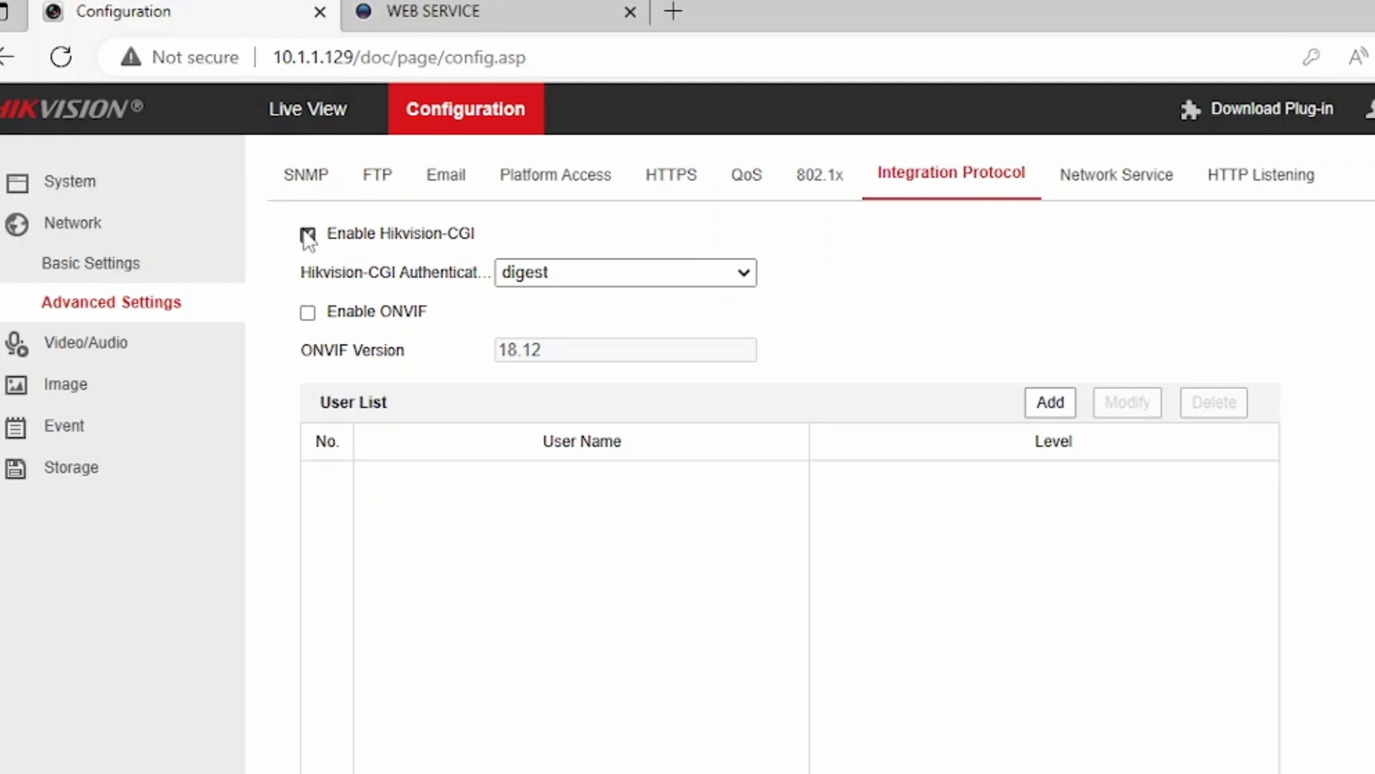
click(569, 272)
click(592, 324)
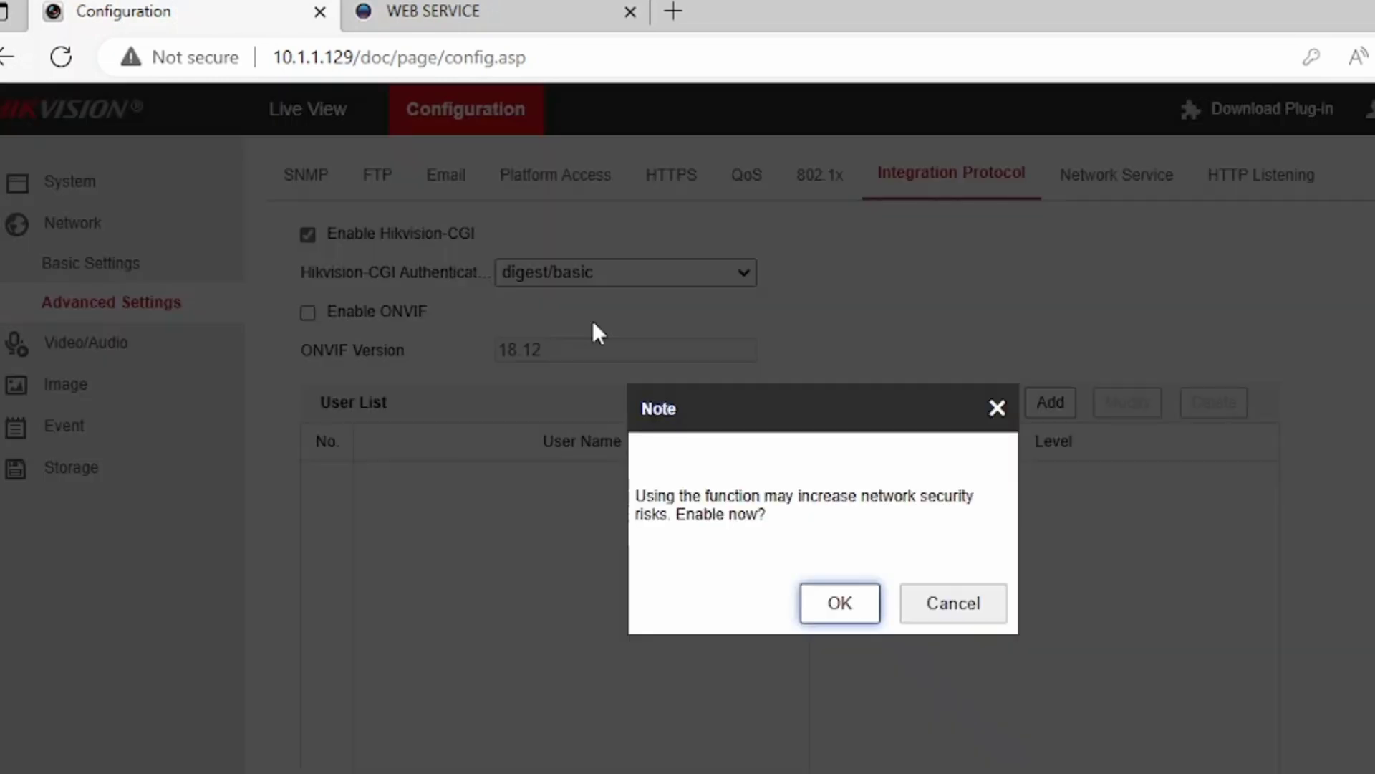
key(Return)
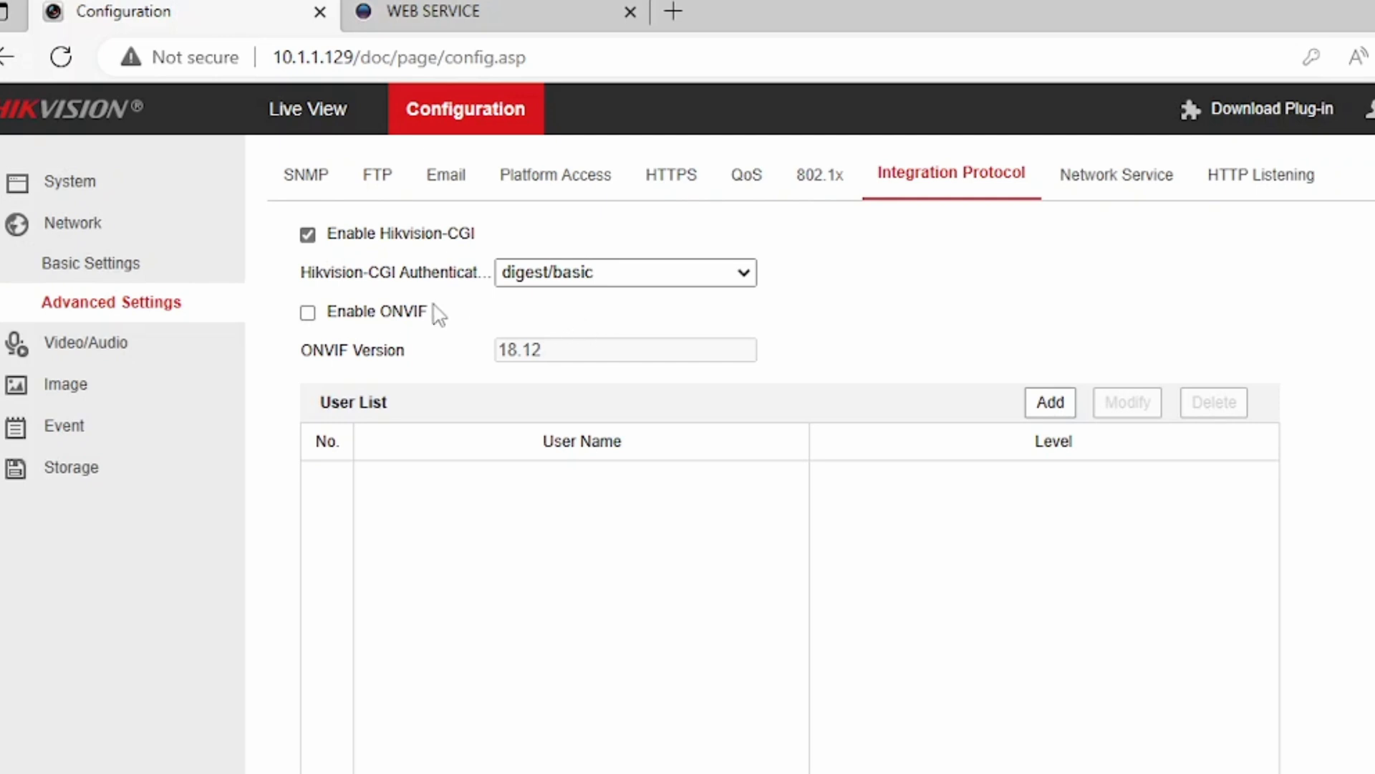
click(309, 313)
Add ONVIF user 'admin' with a confirmed password and Administrator level.
click(1051, 410)
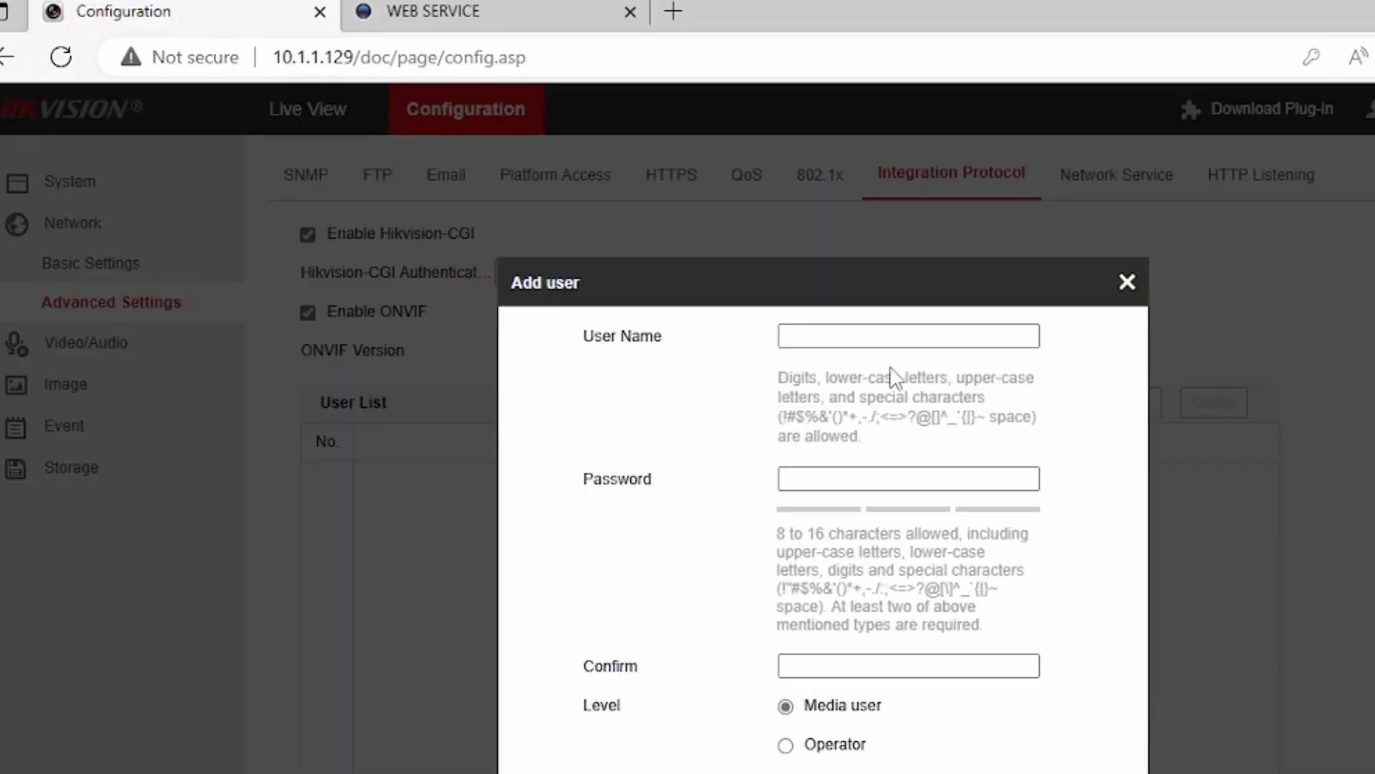
click(851, 336)
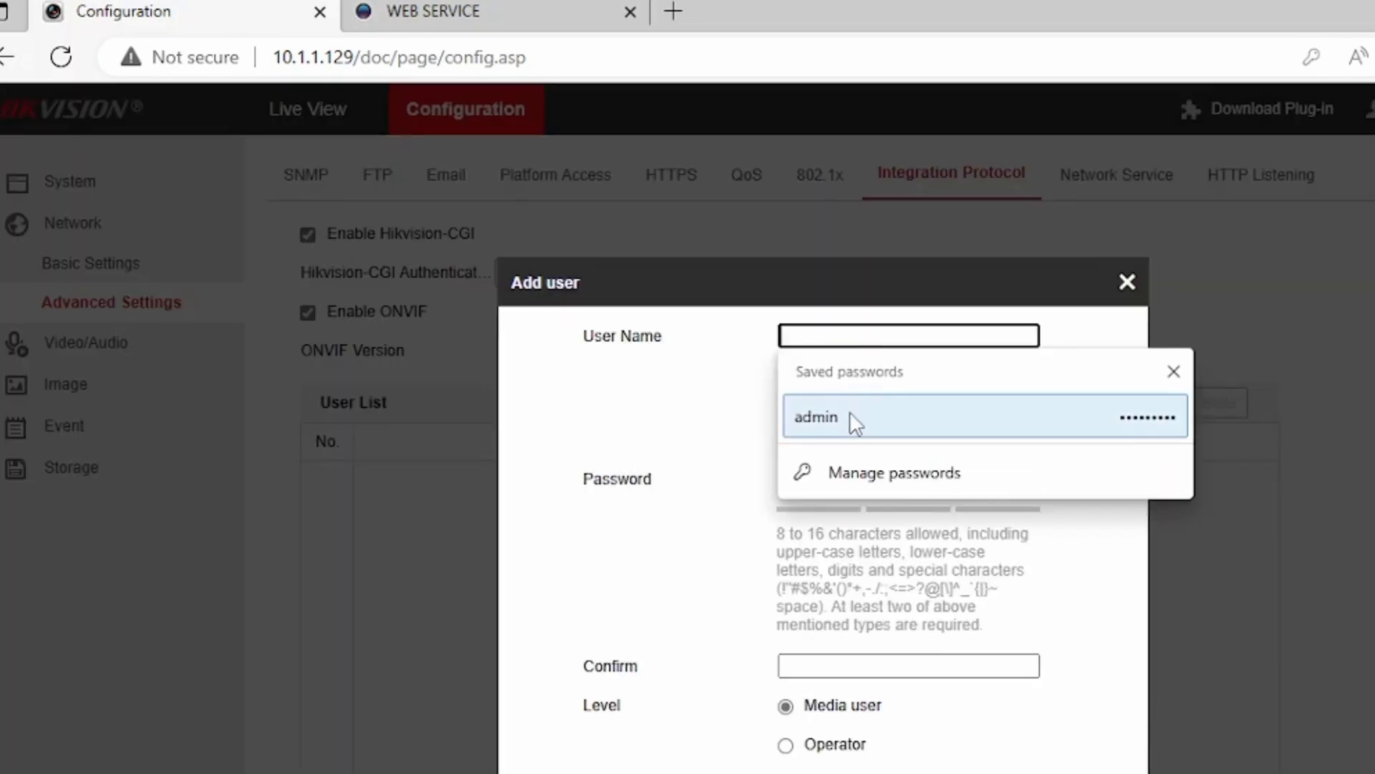
click(849, 416)
click(869, 666)
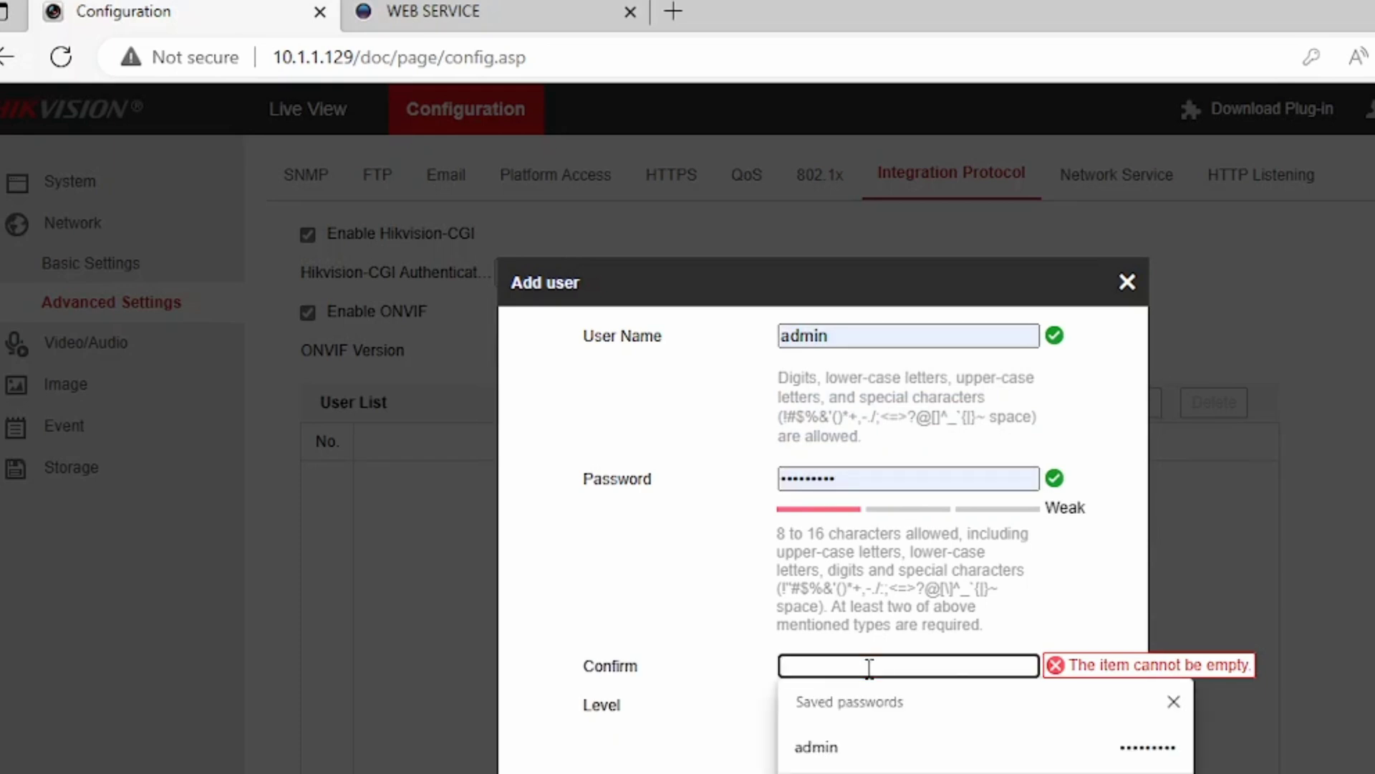
text(admin1234)
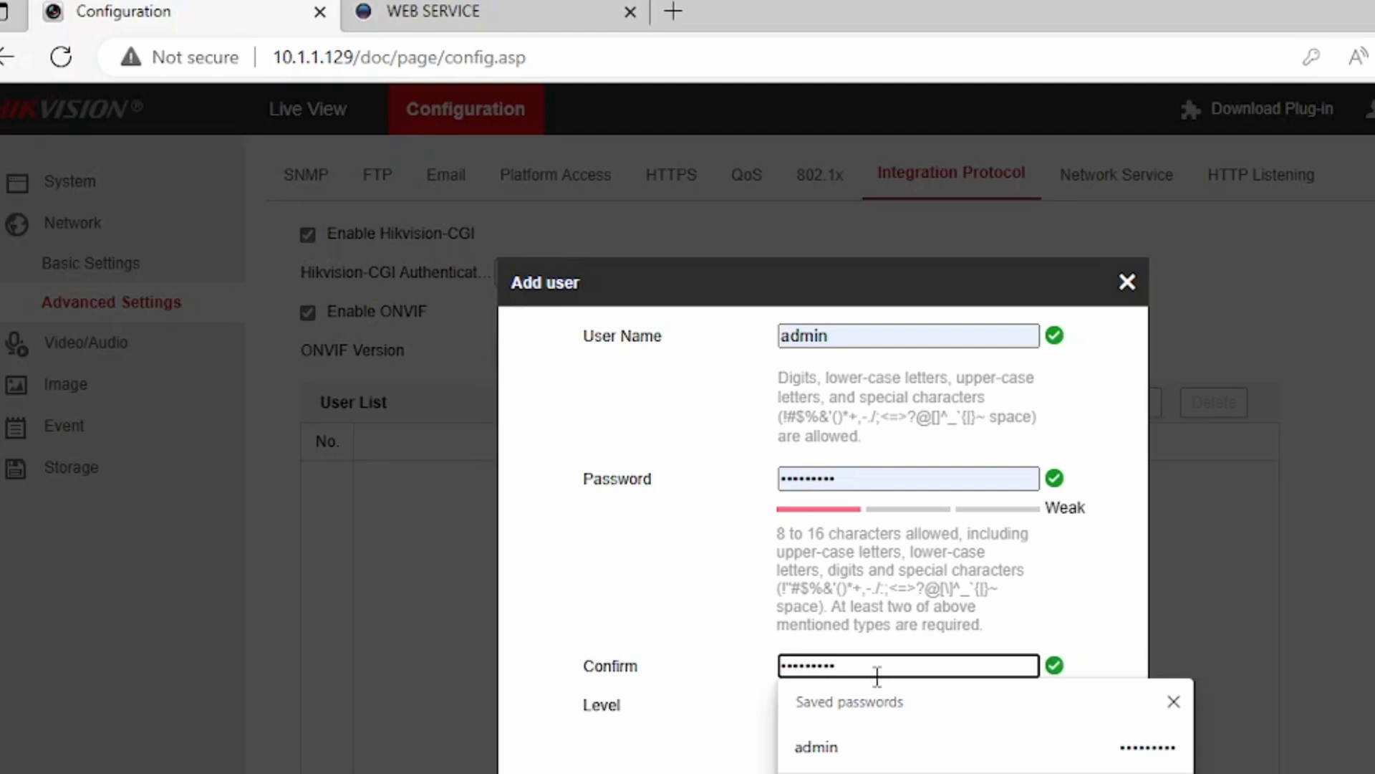
click(639, 770)
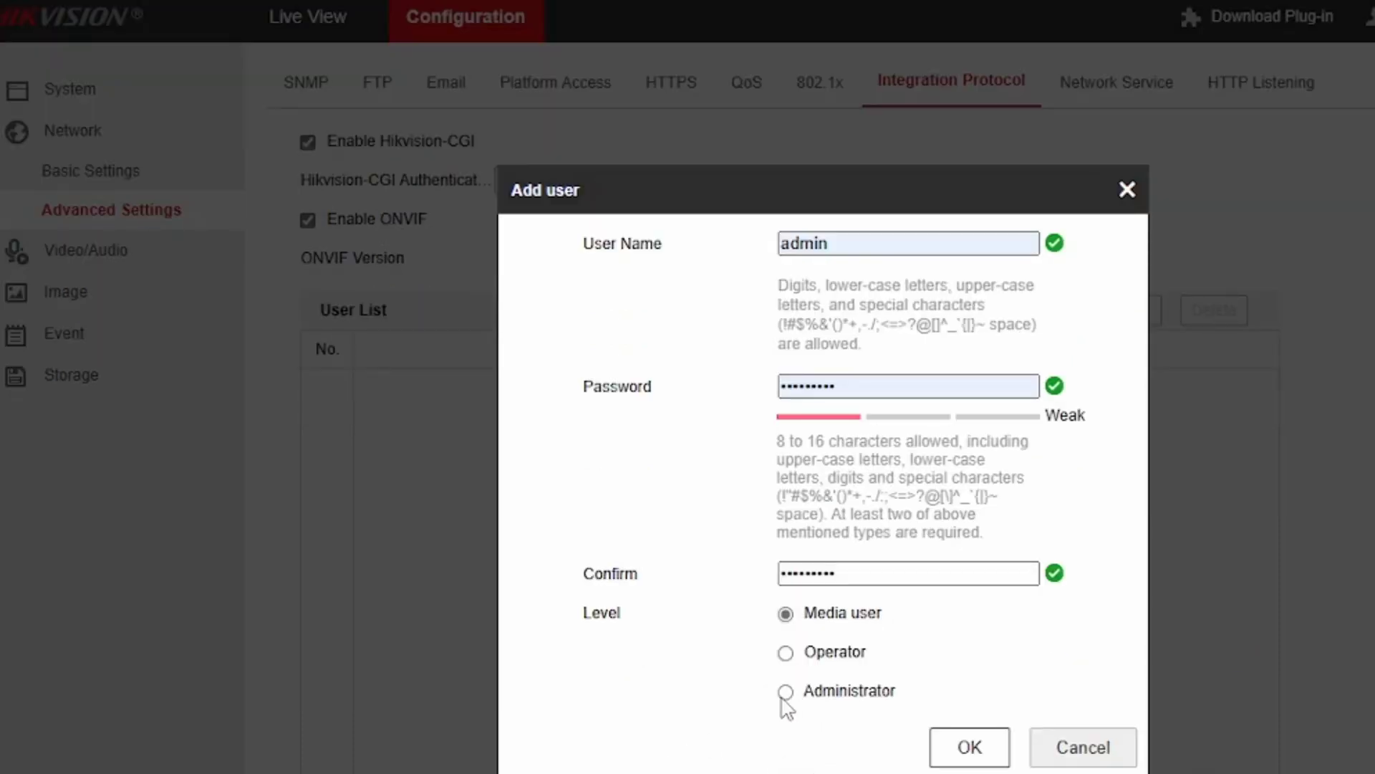
click(786, 773)
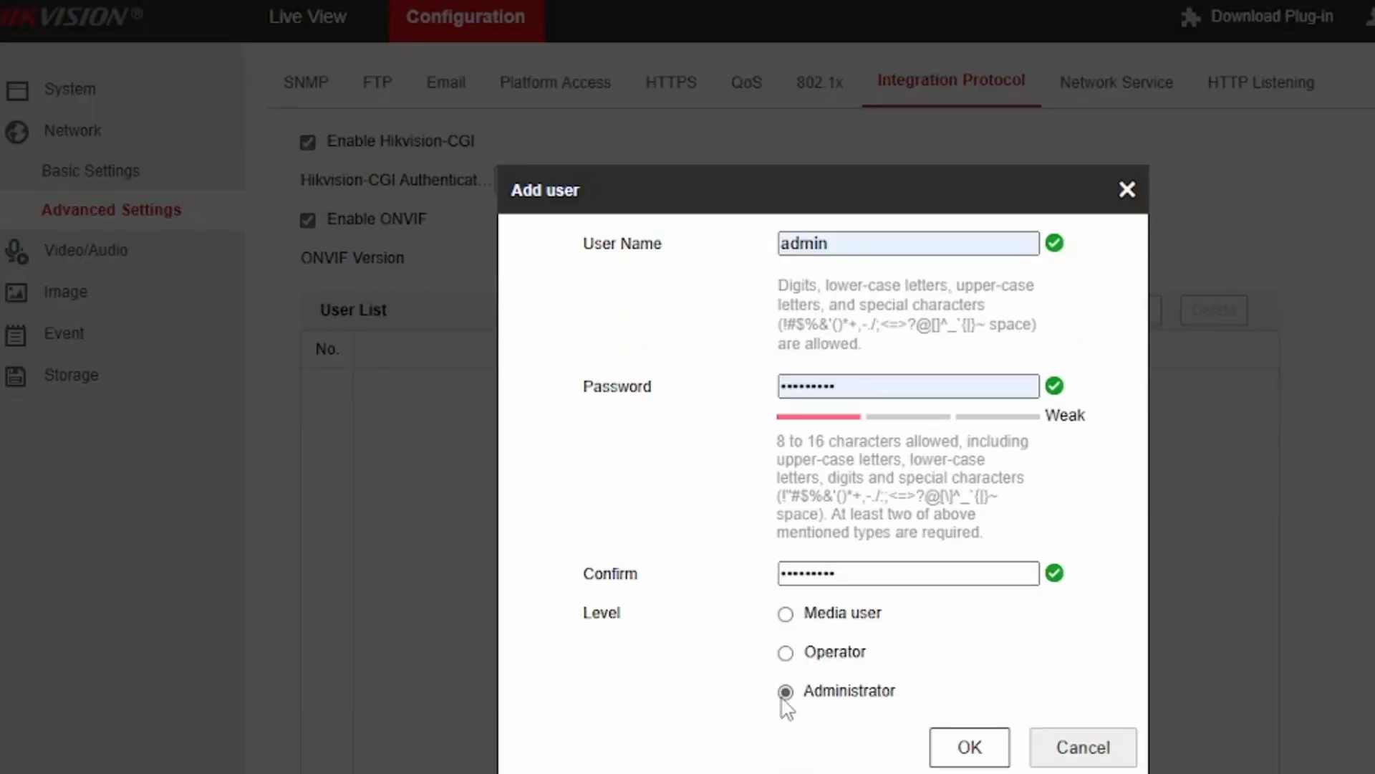
click(968, 751)
scroll(967, 757, down, 2)
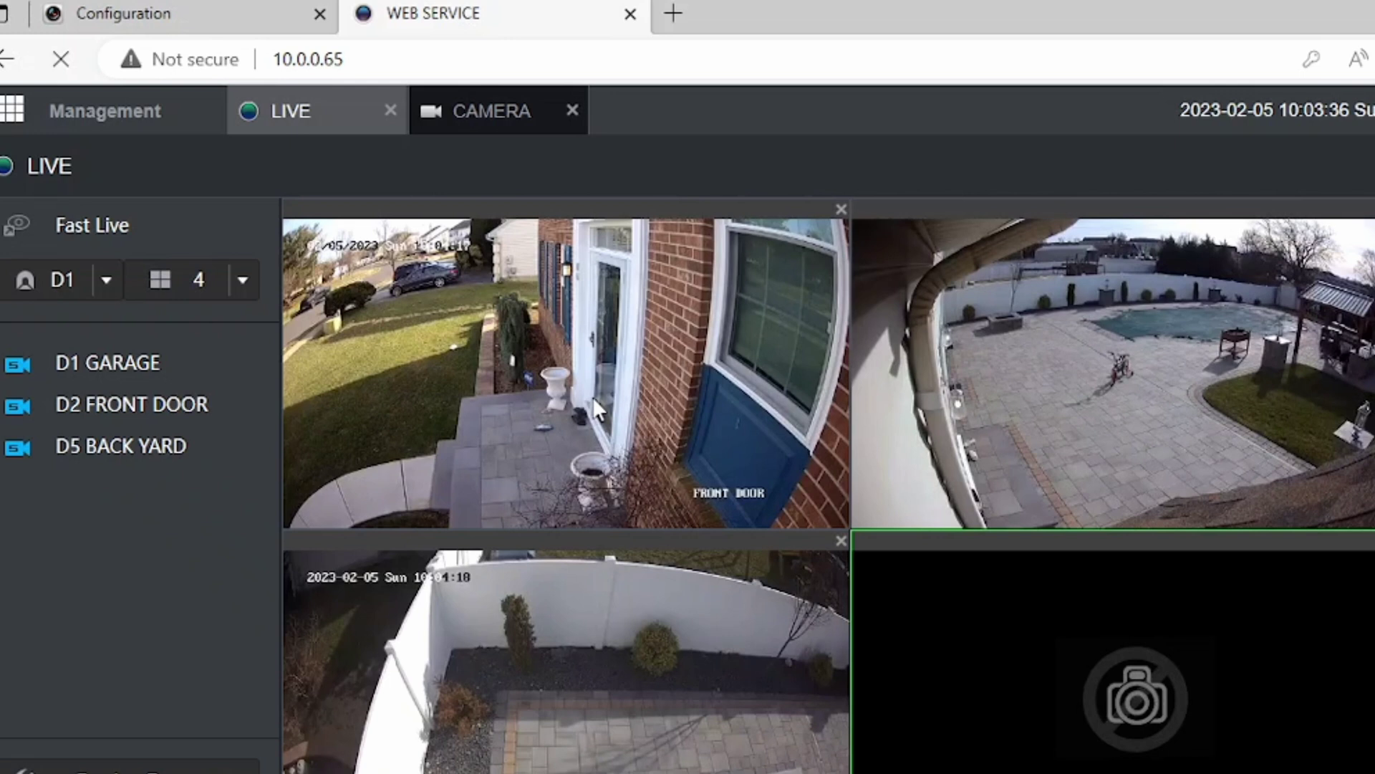
Start a Manual Add from the camera management page with Manufacturer set to ONVIF.
click(133, 116)
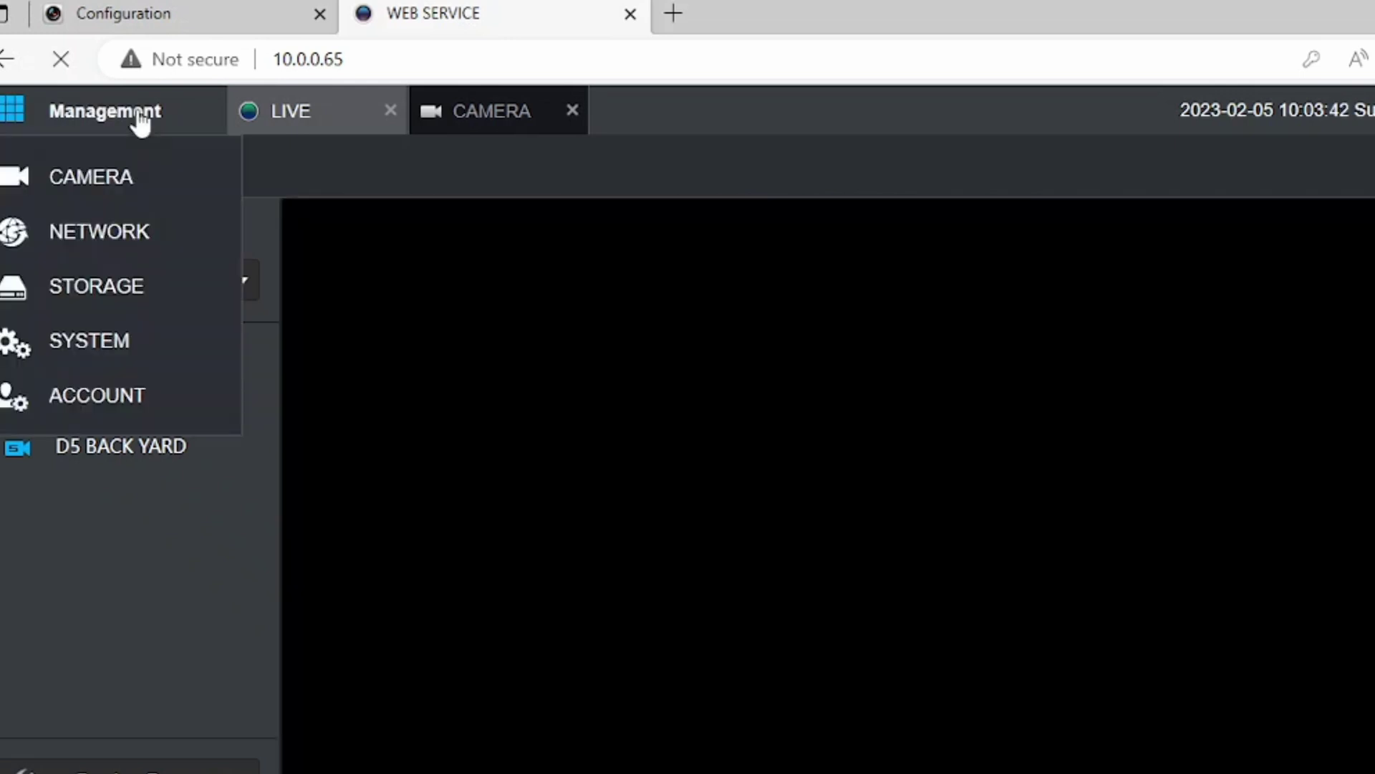
click(115, 179)
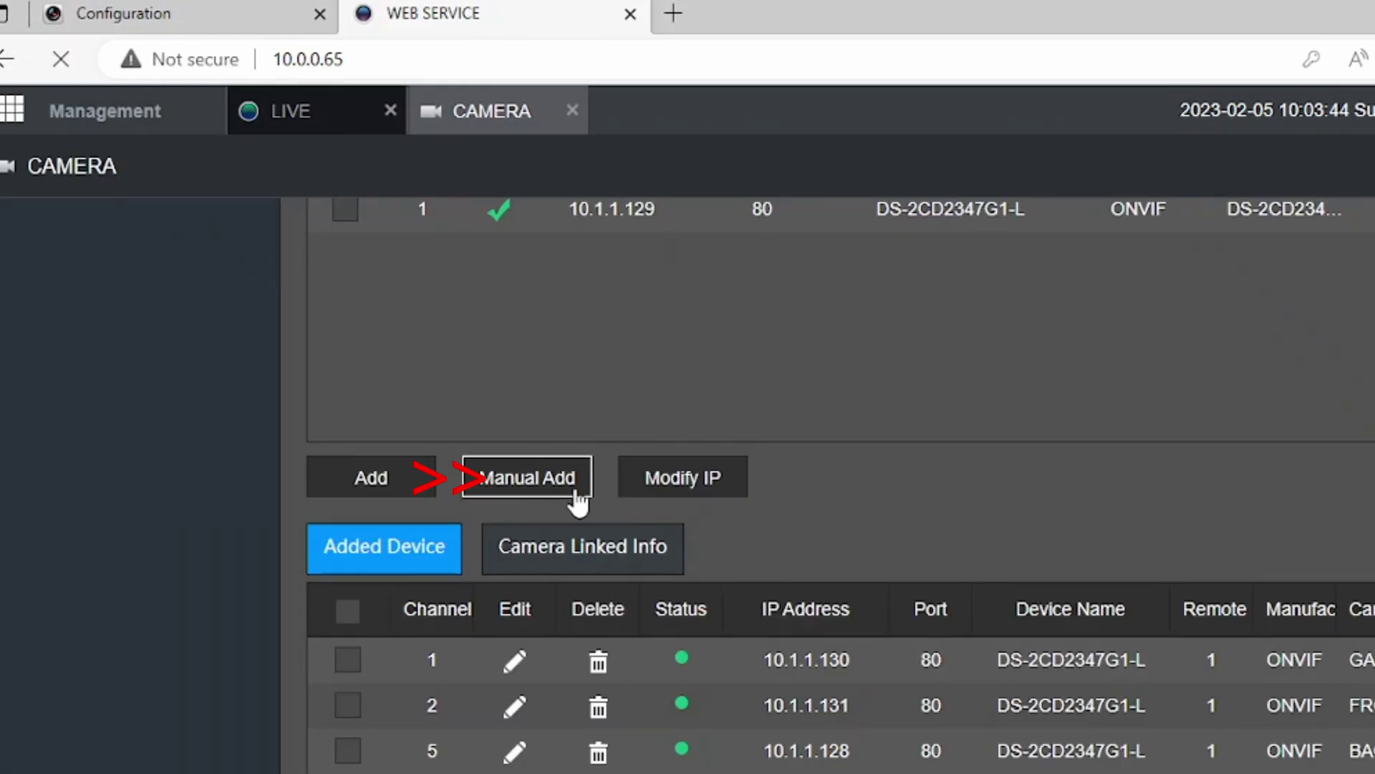
click(538, 493)
click(809, 320)
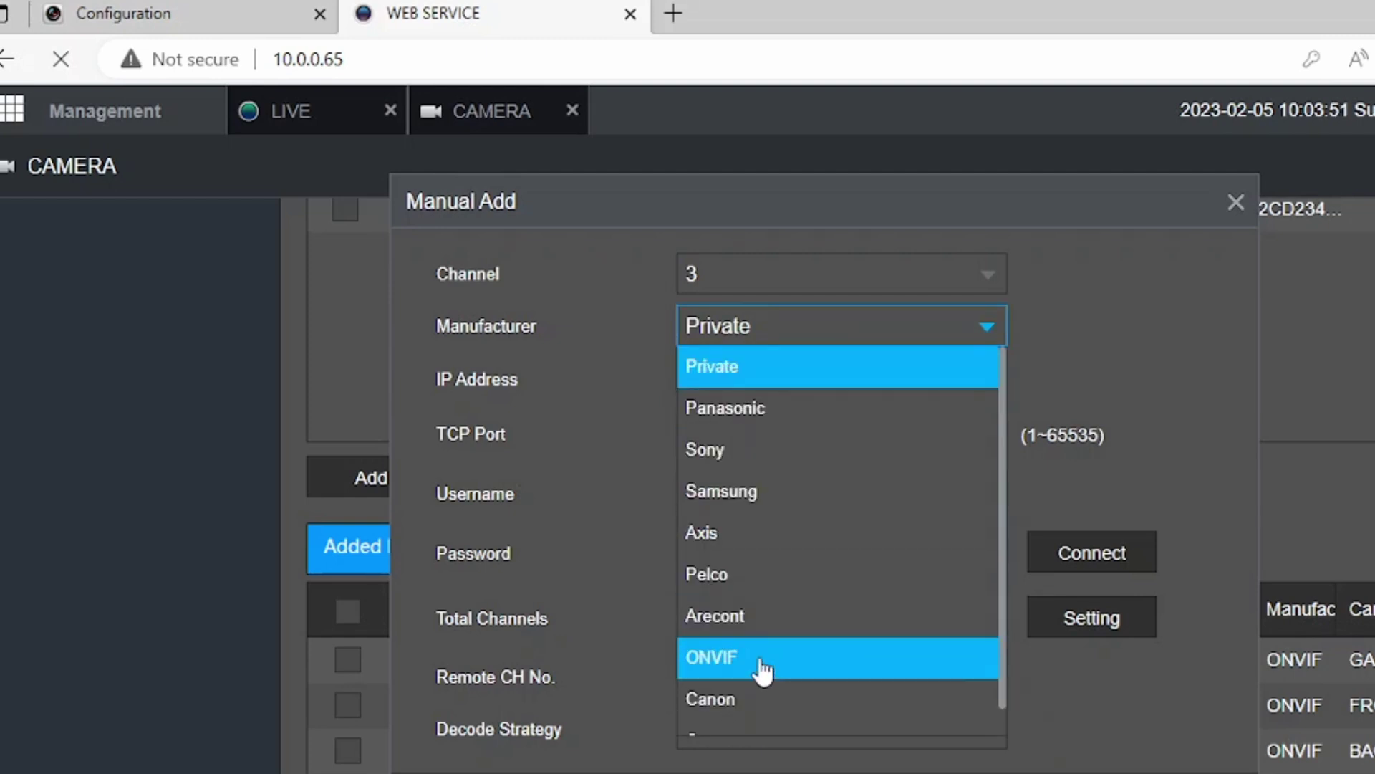
click(759, 657)
Replace the default IP address with 10.1.1.129.
click(817, 314)
drag(817, 314, 584, 308)
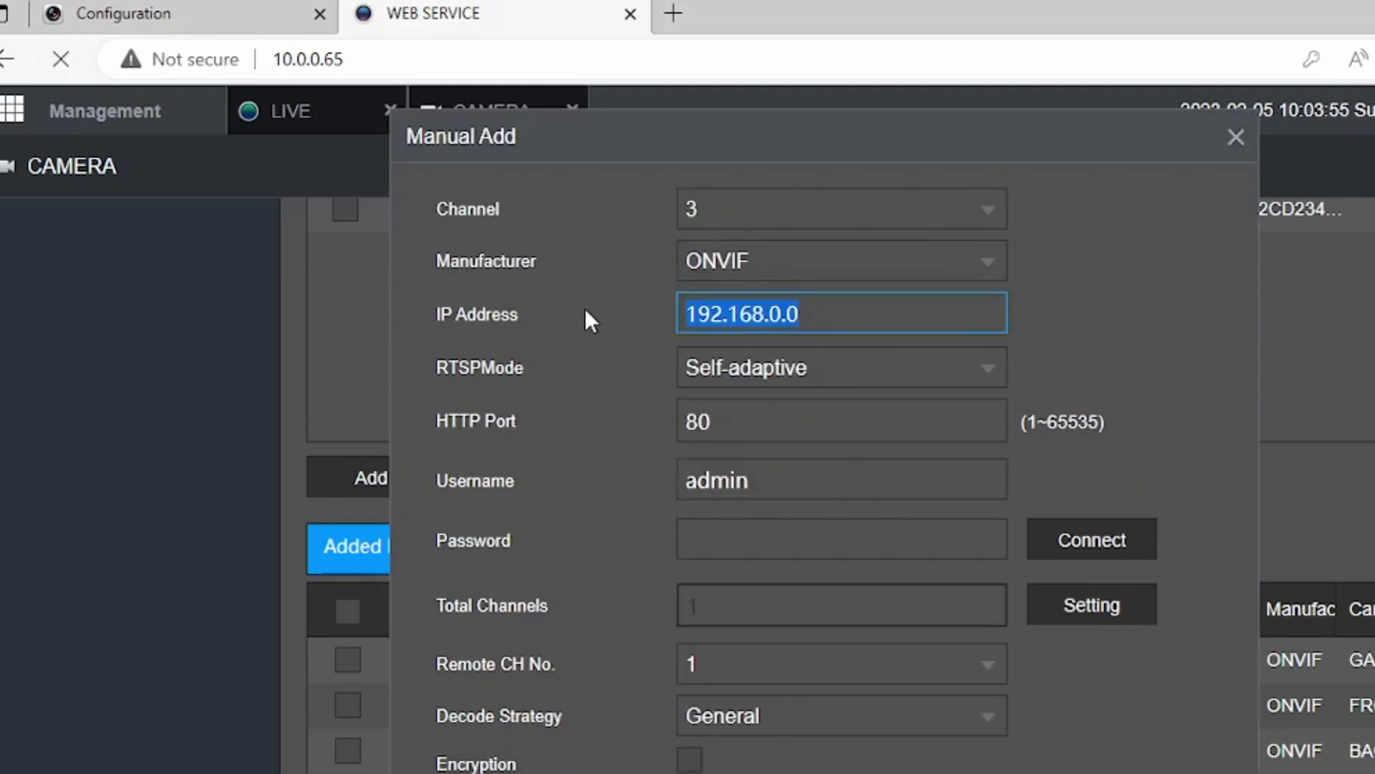
text(10.1)
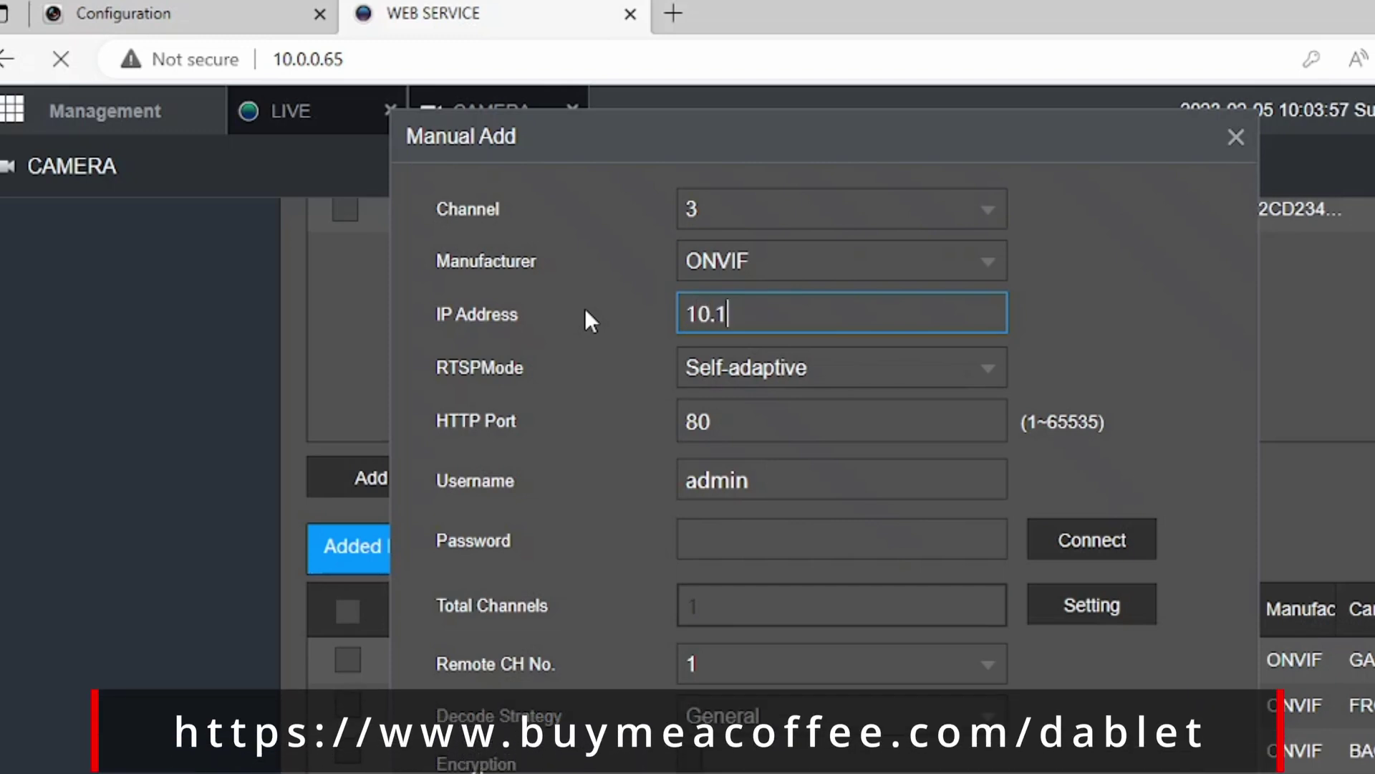
text(.1.12)
text(9)
key(BackSpace)
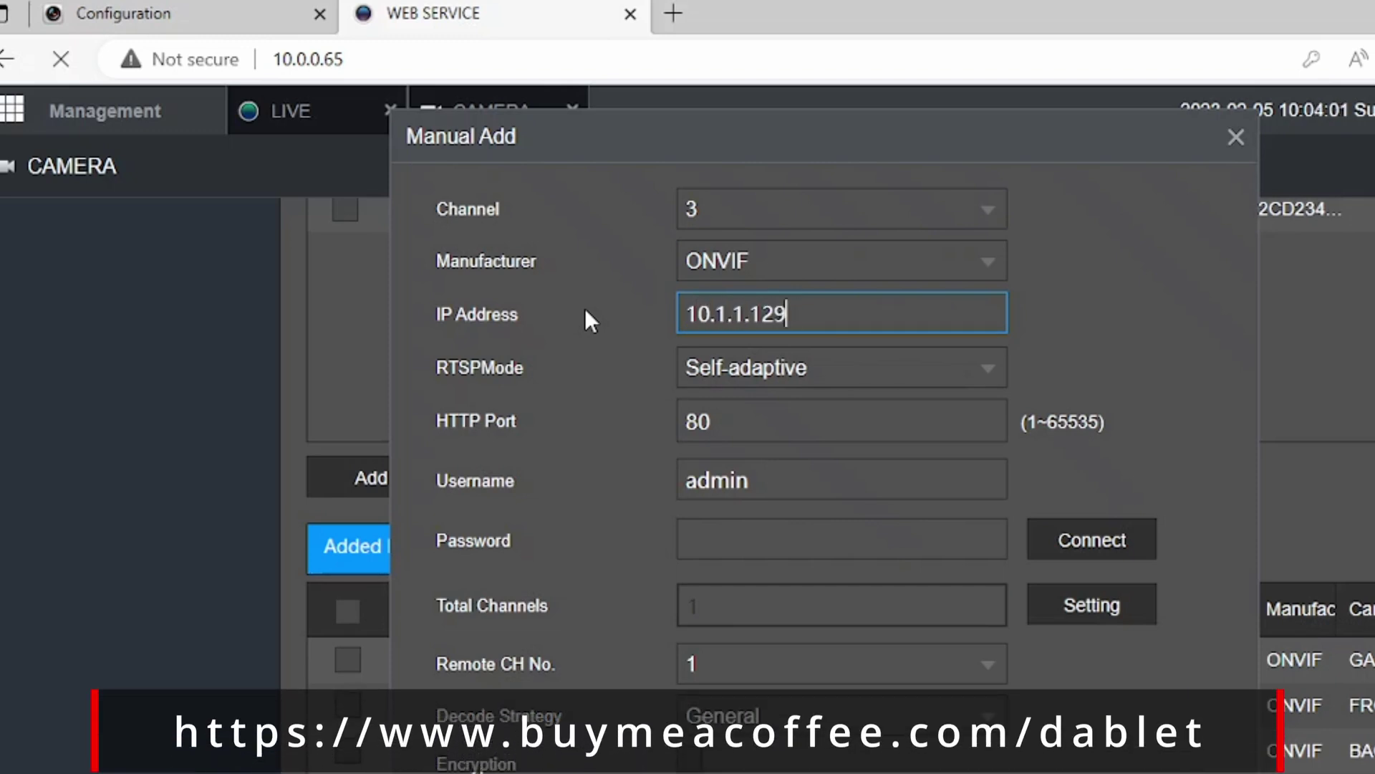
click(716, 539)
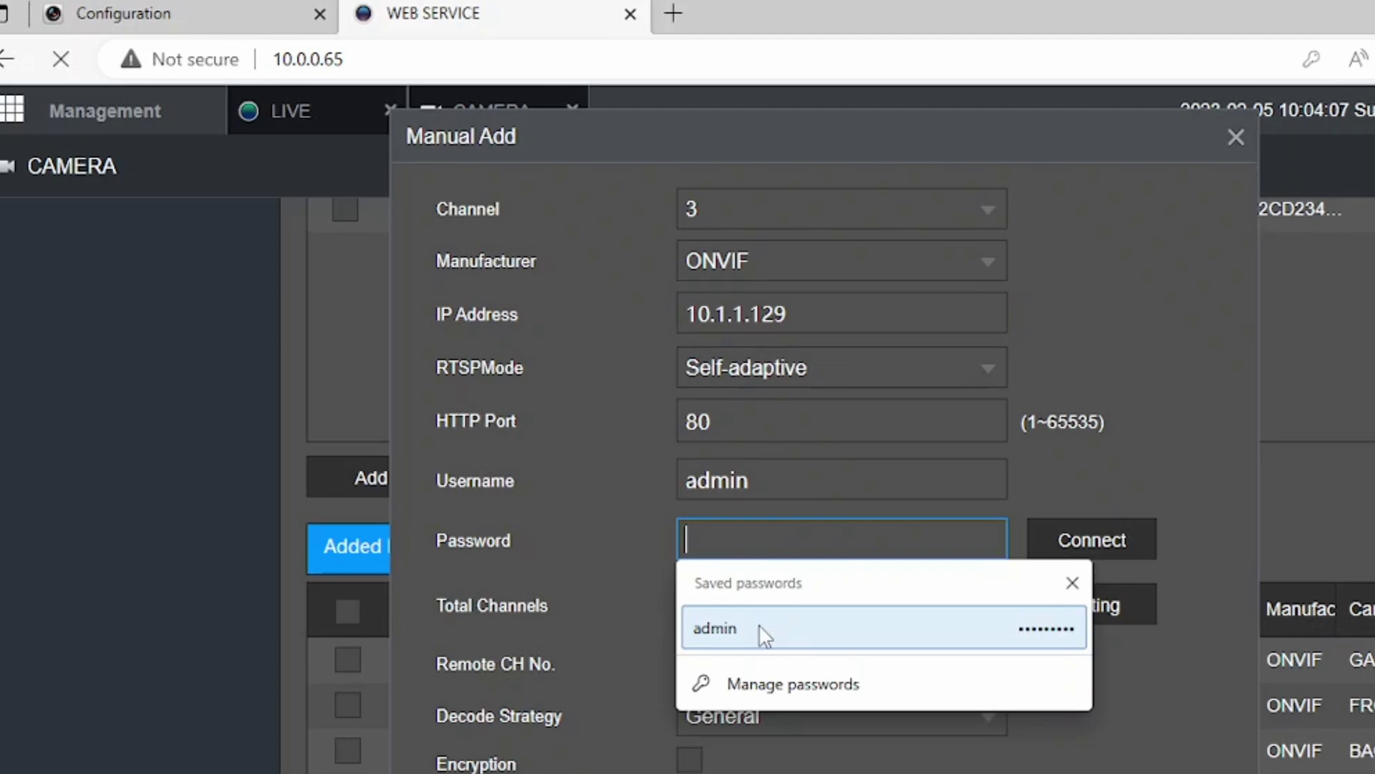
Fill the Password field with the saved admin password.
click(758, 625)
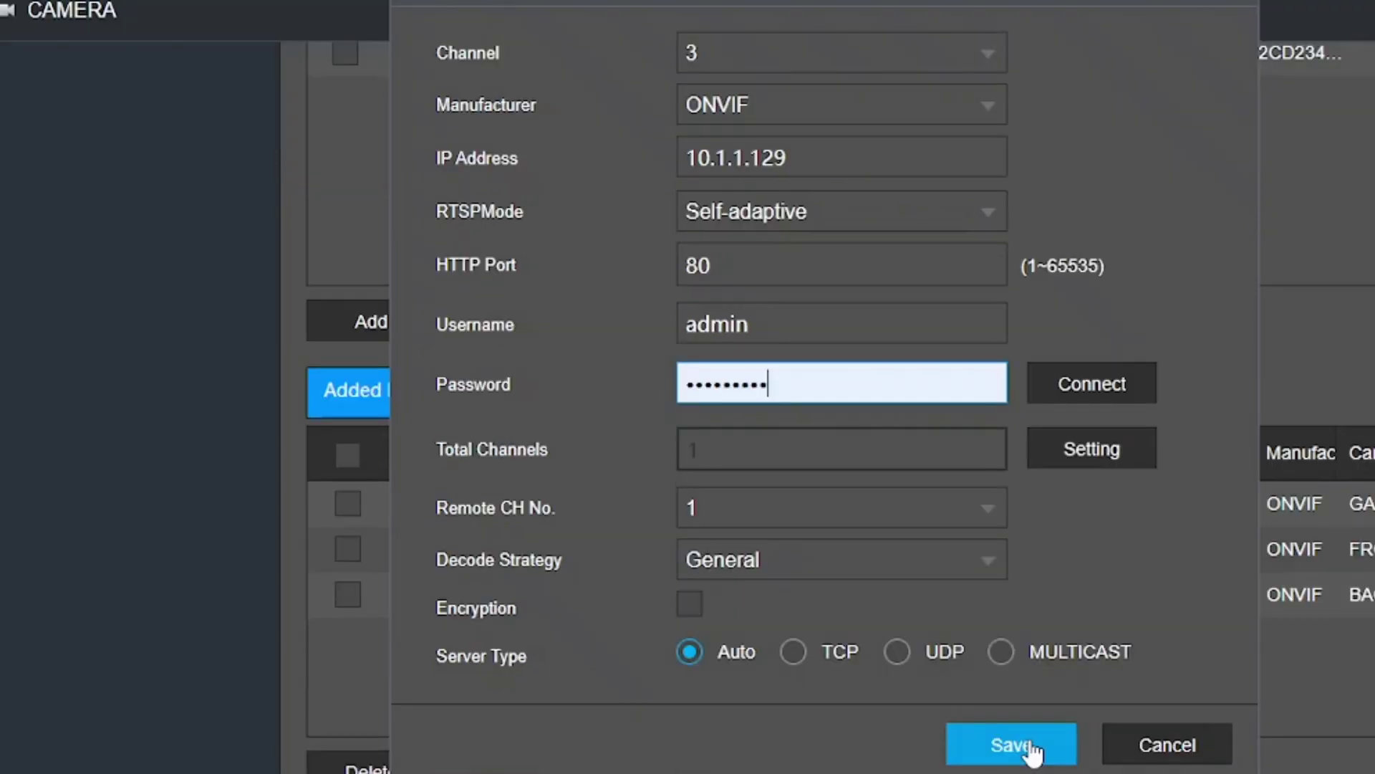
Save the new channel 3 camera at 10.1.1.129 to the NVR.
click(1033, 749)
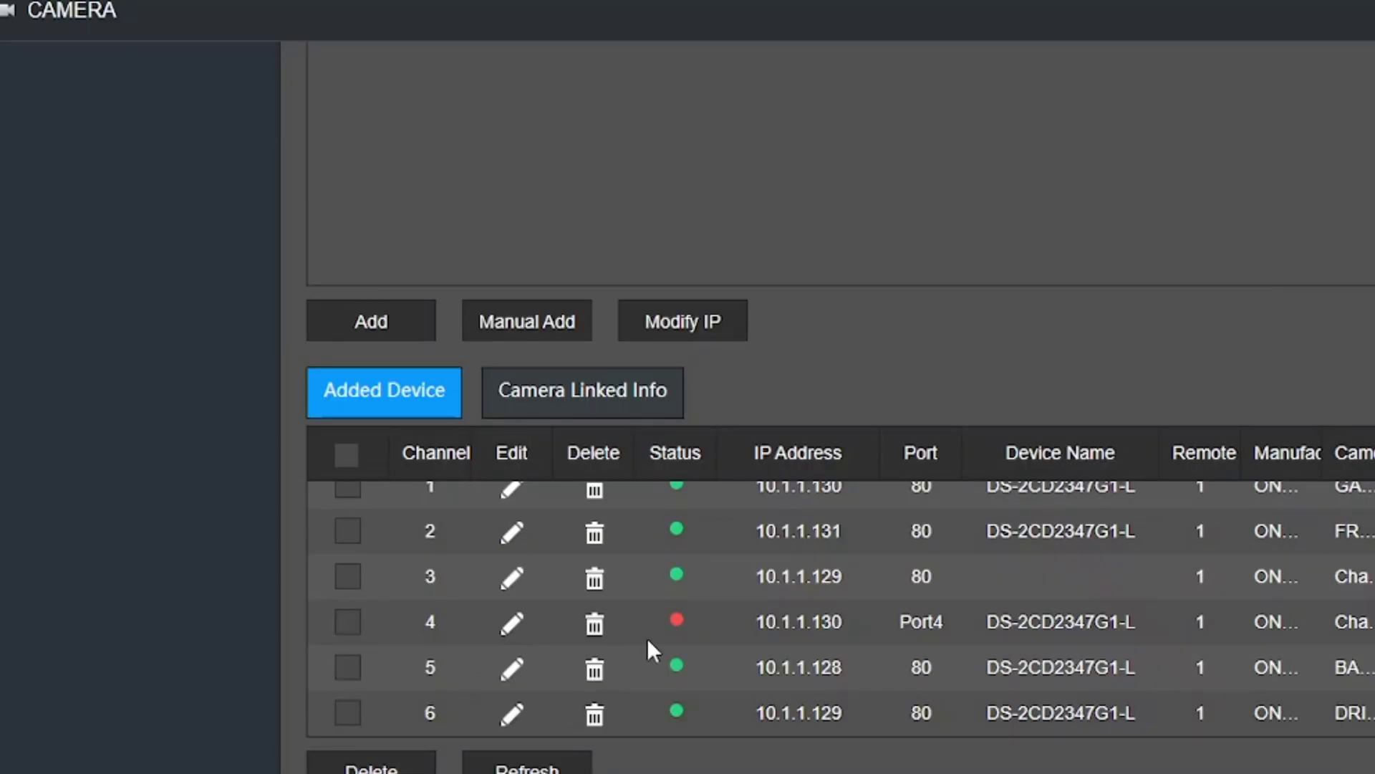
scroll(901, 603, up, 1)
scroll(901, 603, down, 1)
Delete duplicate channels 4 and 3, leaving channels 1, 2, 5 and 6.
drag(686, 618, 461, 633)
click(595, 627)
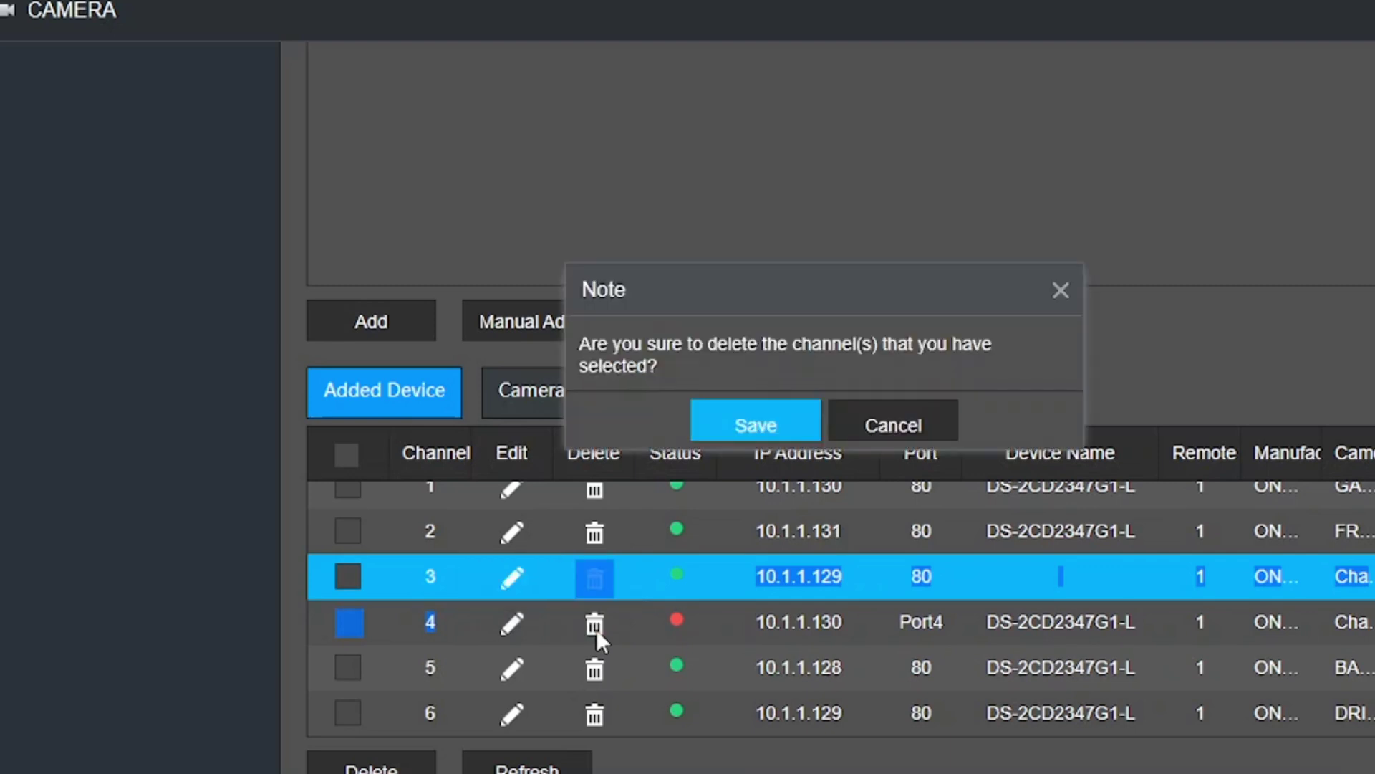
click(786, 425)
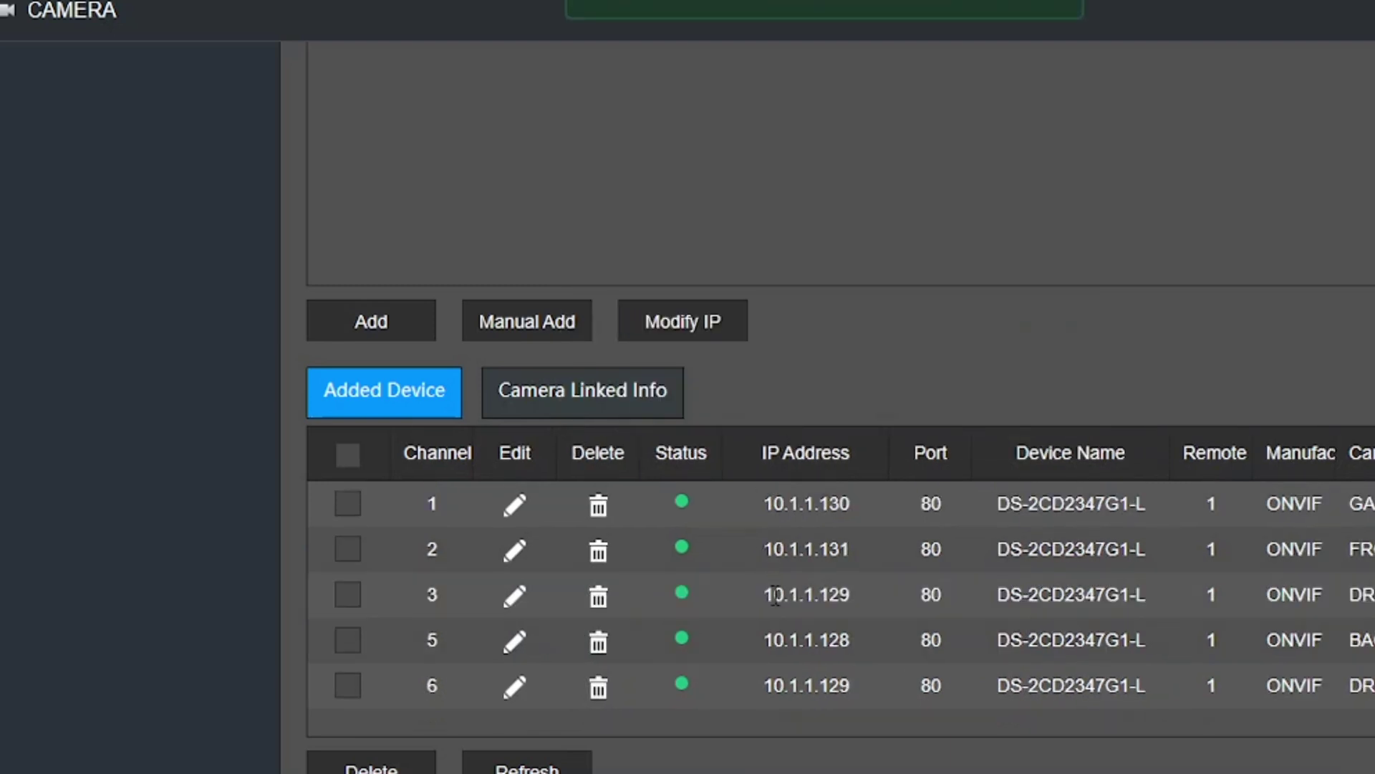
click(598, 597)
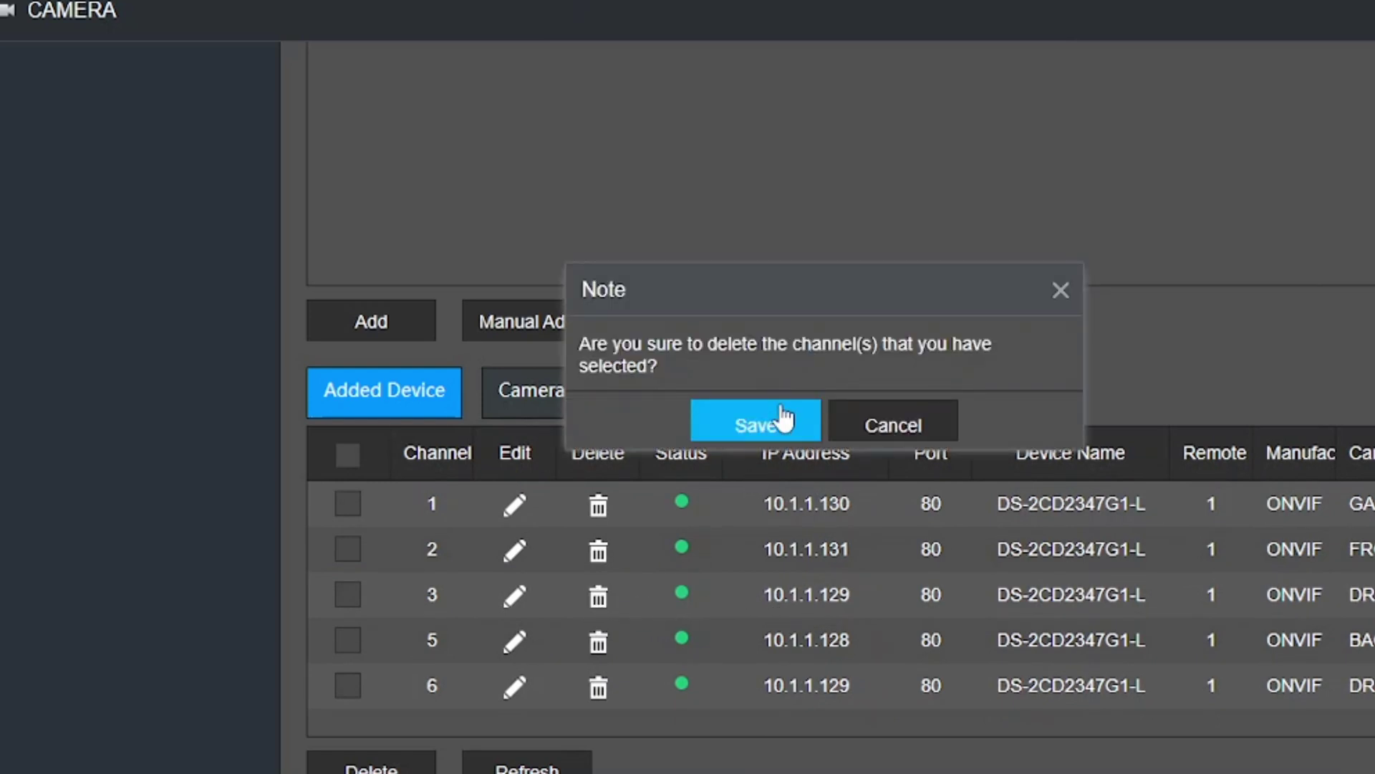
click(783, 422)
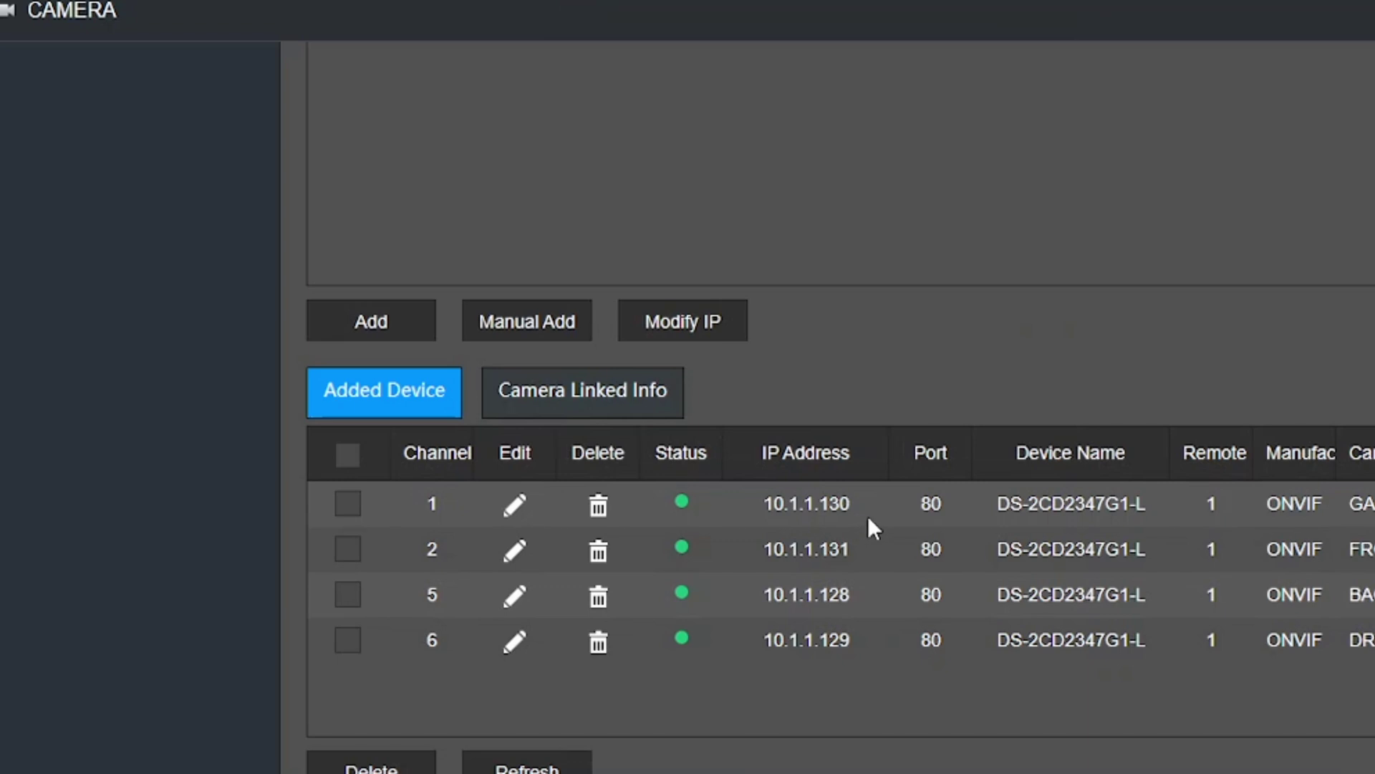